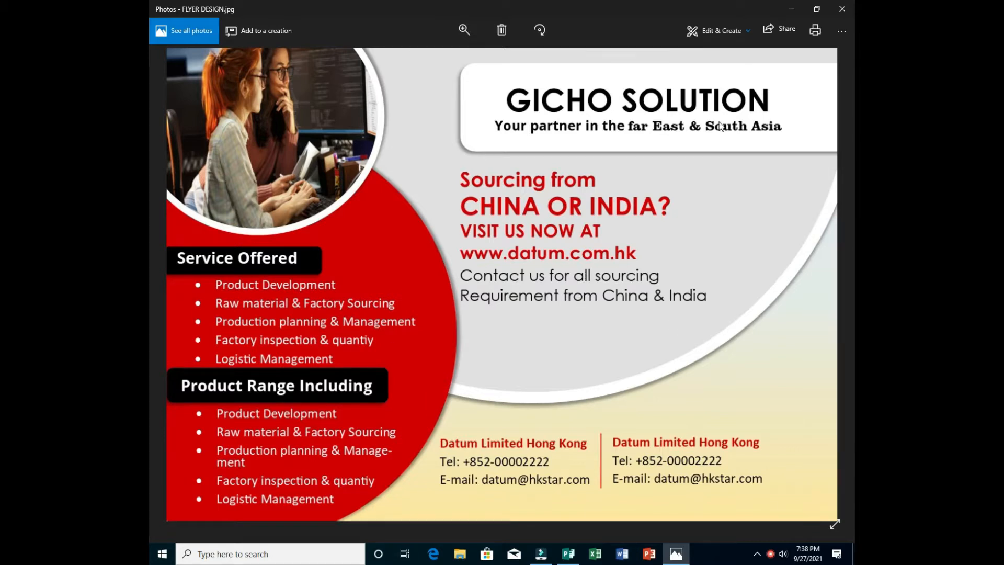
Close the sample flyer picture, switch to Publisher and create a blank A5 (Landscape) flyer
click(842, 9)
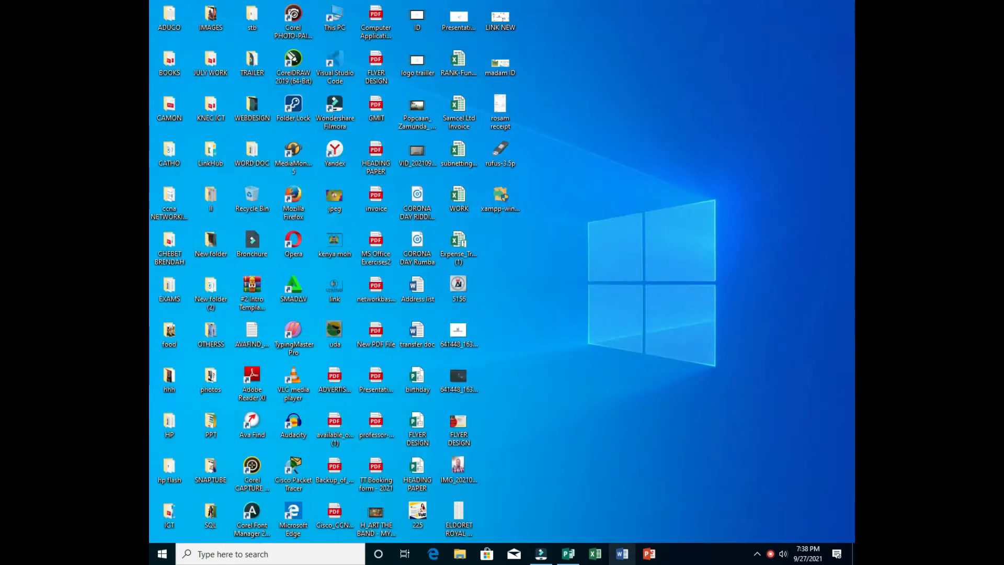
click(568, 553)
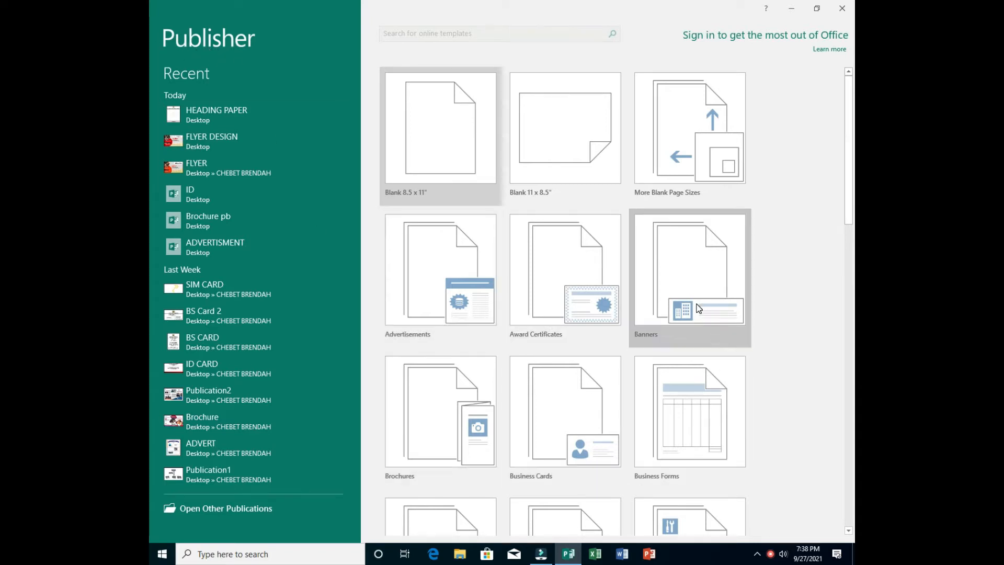
scroll(699, 309, down, 1)
scroll(699, 309, down, 5)
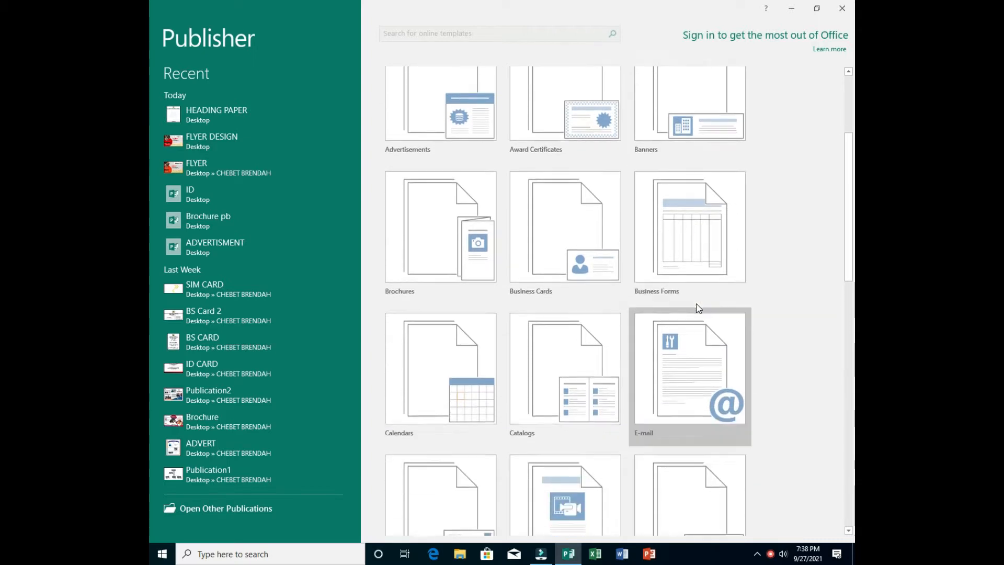
scroll(698, 308, down, 2)
click(550, 326)
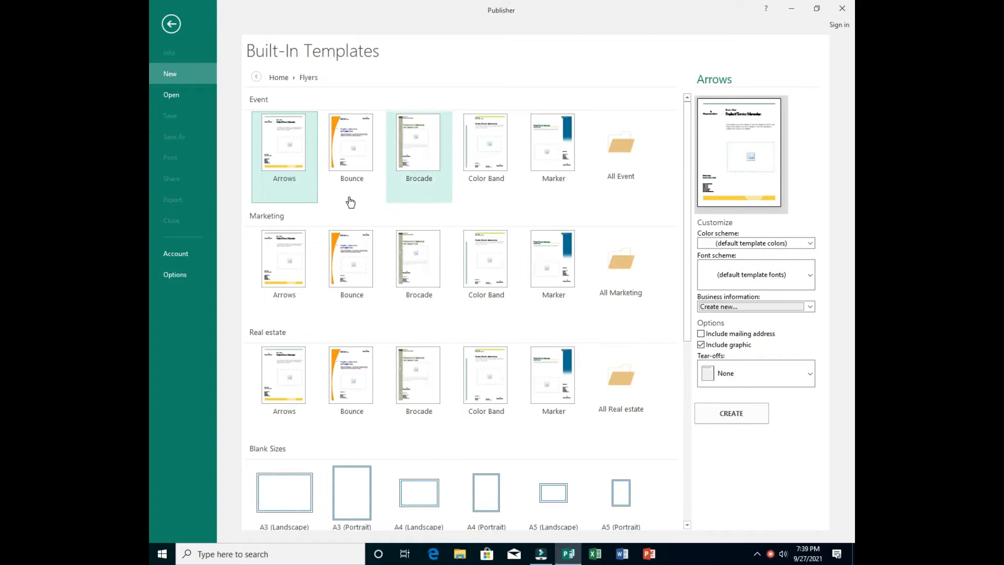
scroll(453, 269, down, 3)
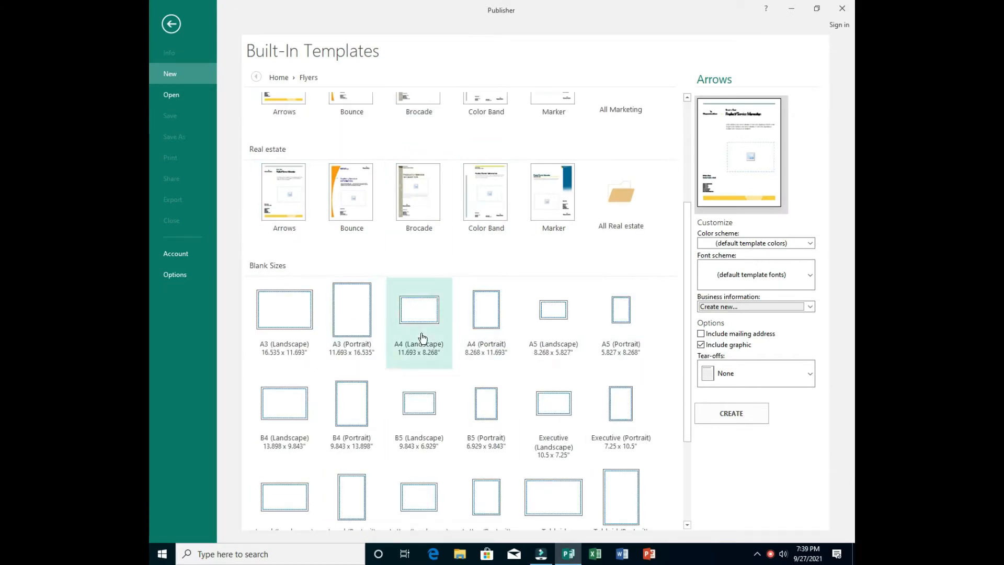
click(556, 312)
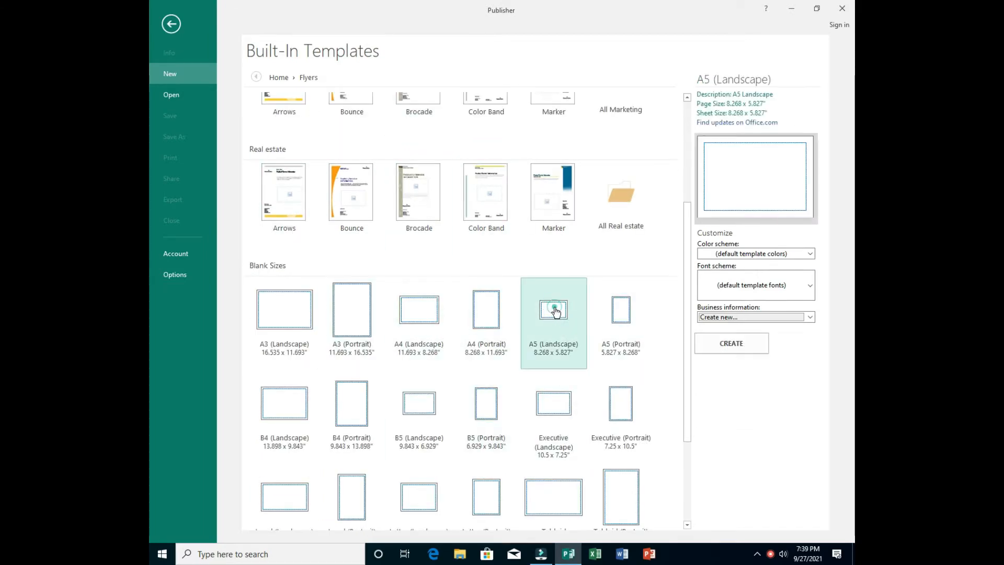
click(731, 345)
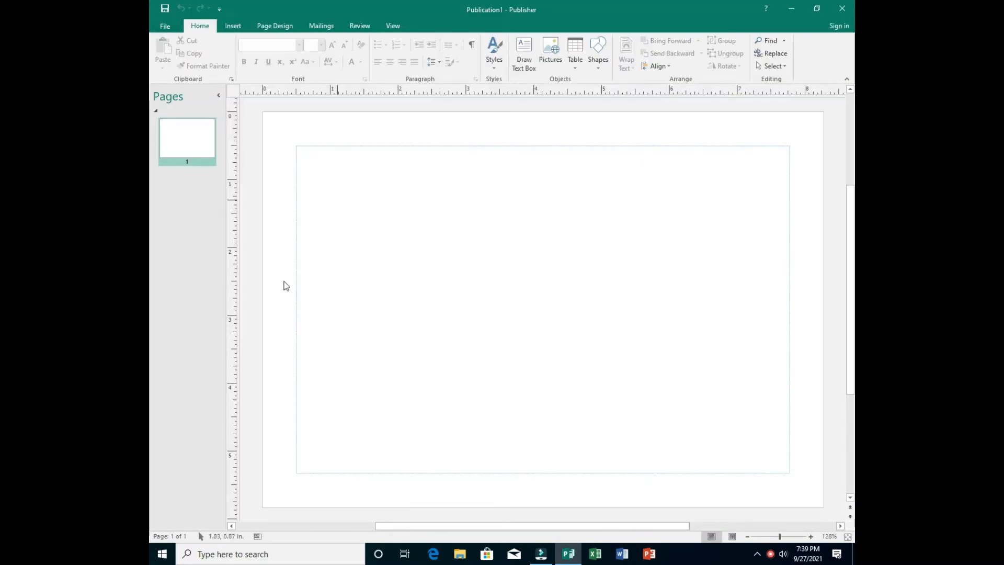
Draw a rectangle about 8.29 x 5.83 inches covering the whole page and remove its outline
click(598, 67)
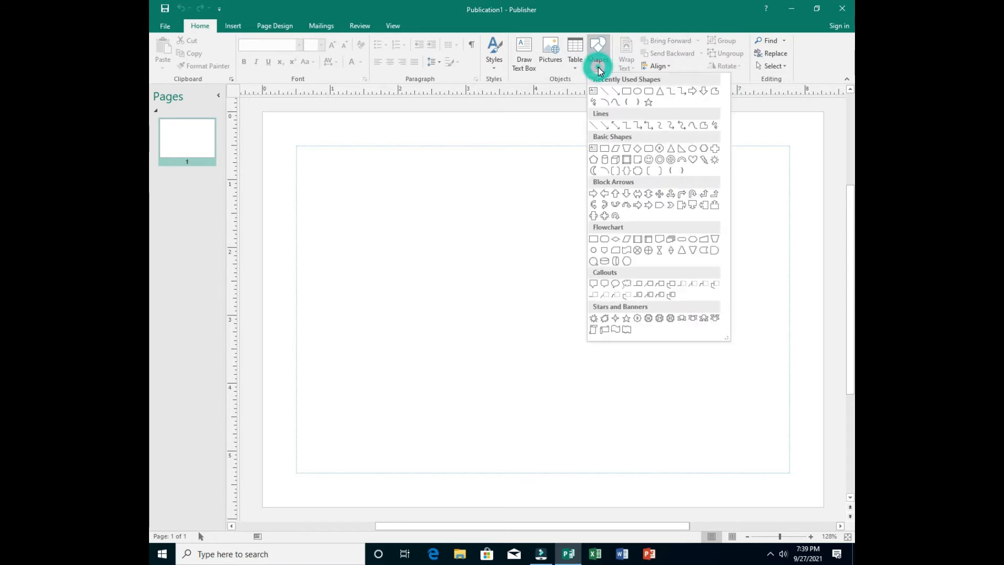
click(627, 91)
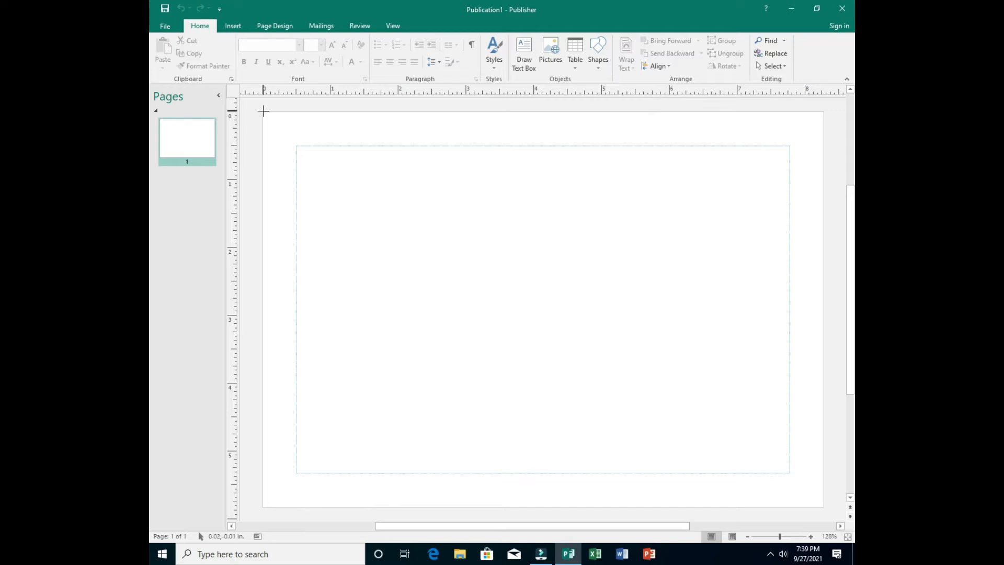
mouse_move(262, 111)
mouse_down()
mouse_move(292, 507)
mouse_move(593, 516)
mouse_move(825, 303)
mouse_up()
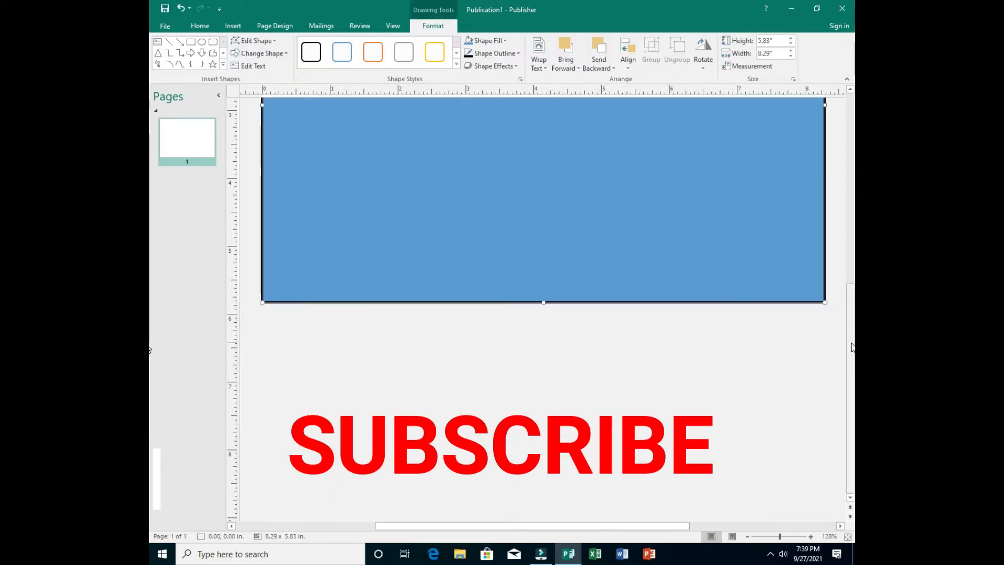
scroll(850, 346, up, 5)
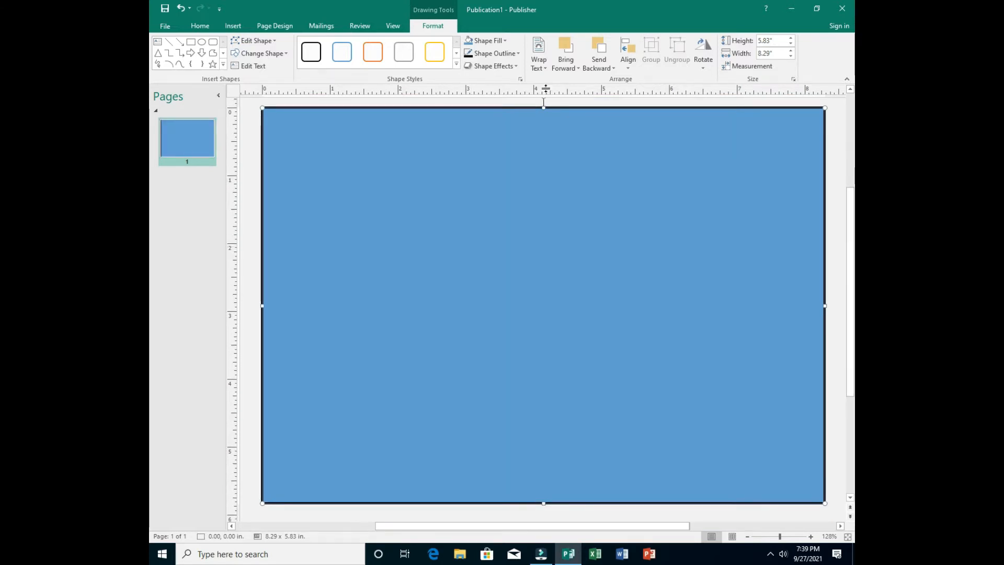
click(520, 55)
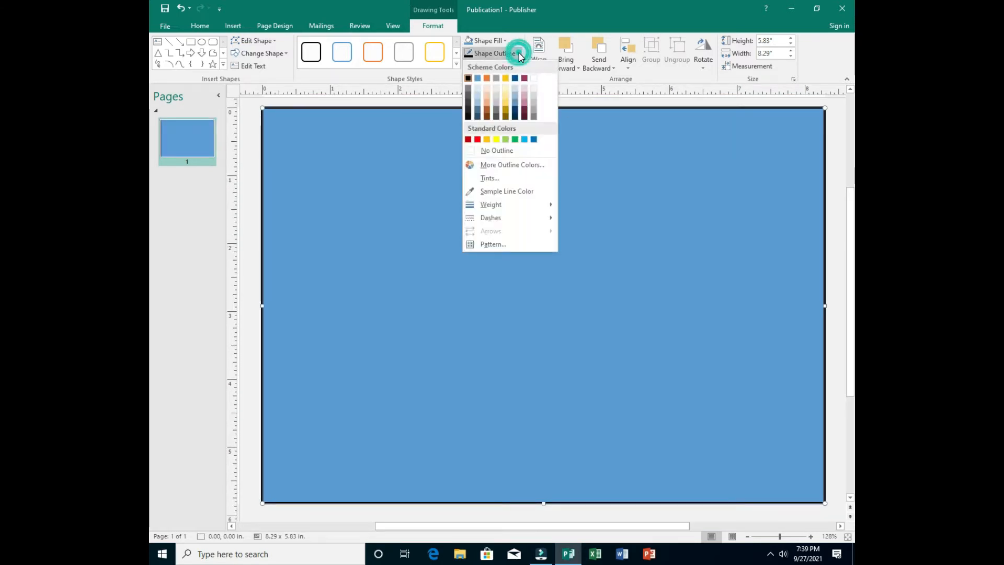
click(492, 150)
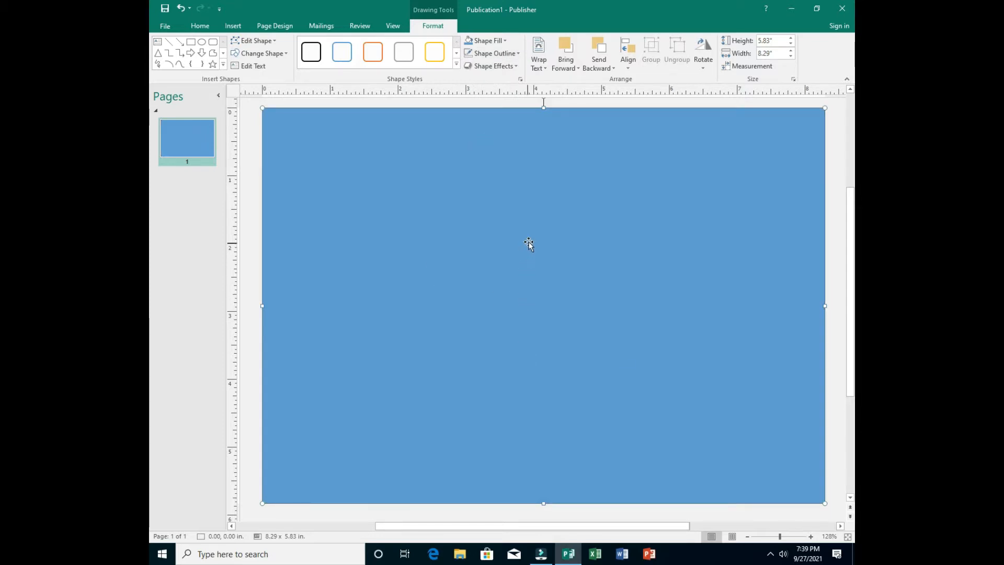
Give the page rectangle a linear gradient fill and delete the two intermediate gradient stops
right_click(547, 227)
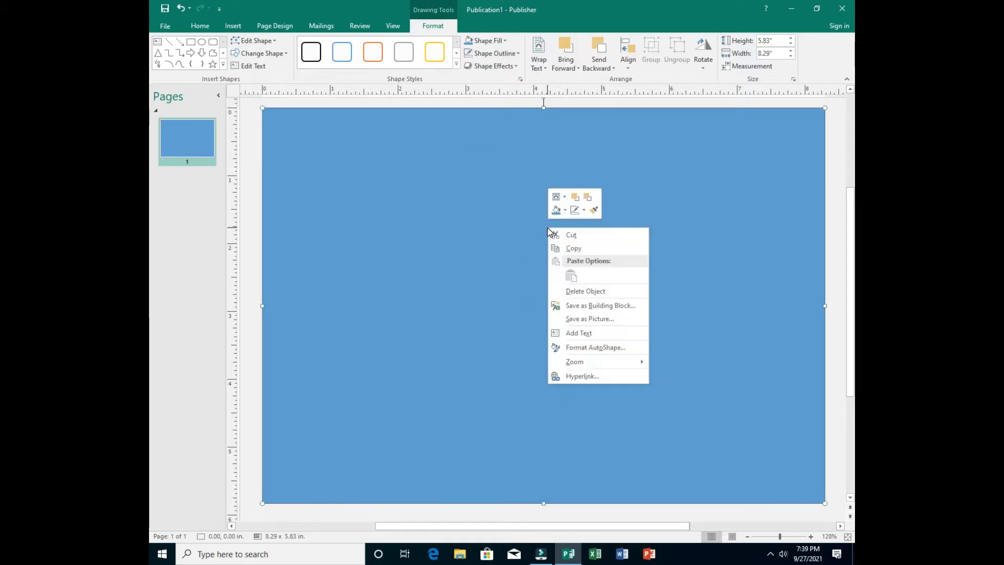
click(590, 349)
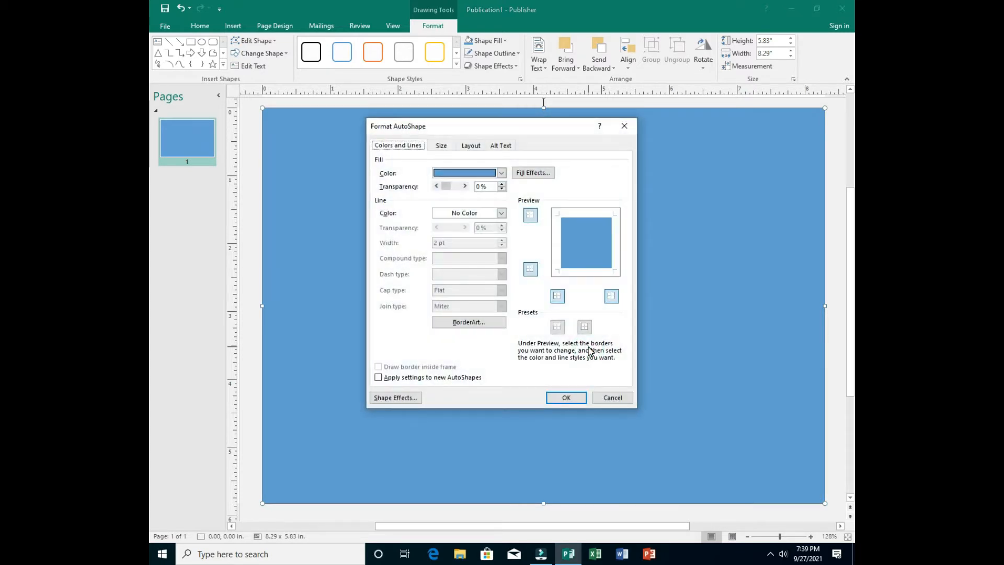
click(532, 174)
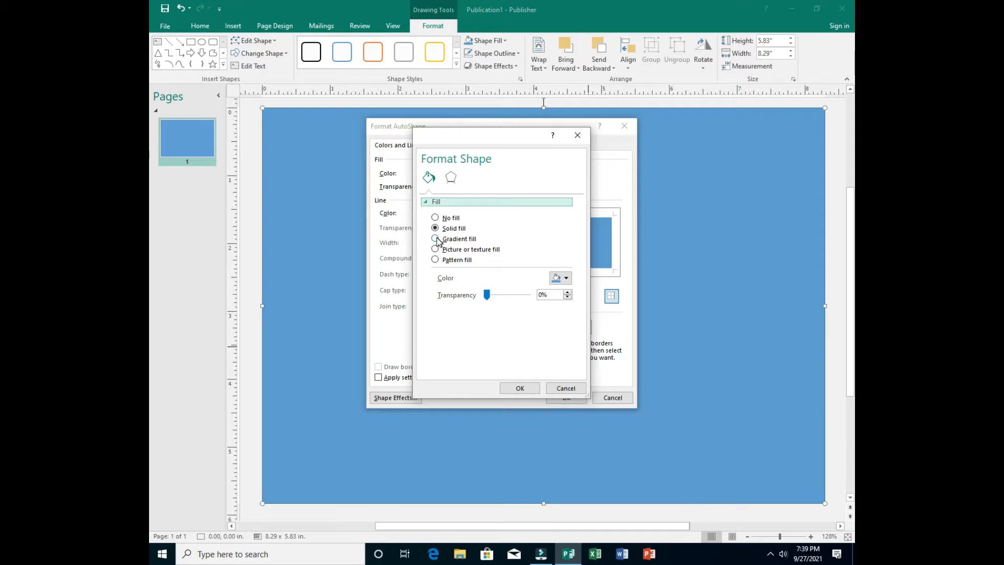
click(436, 239)
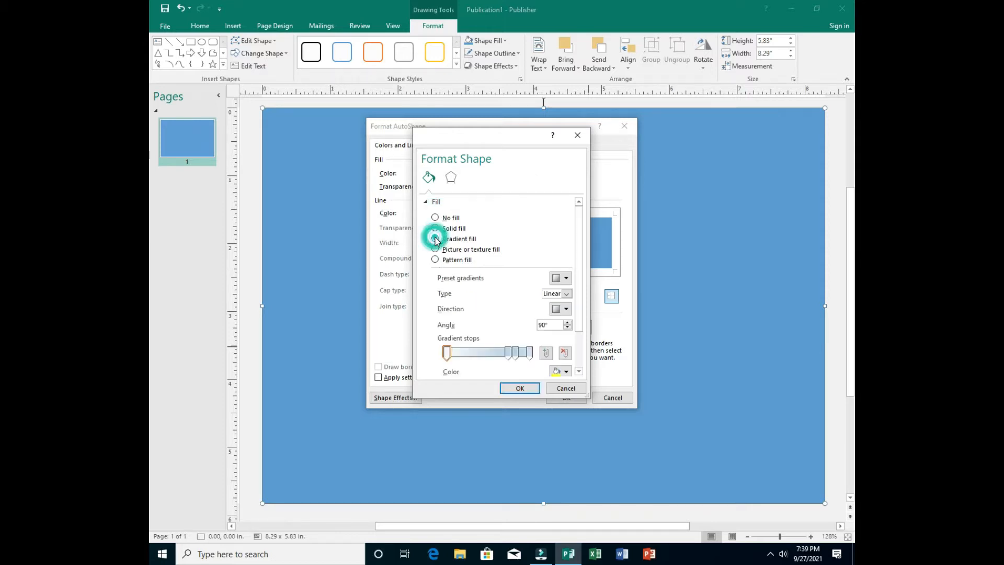
click(509, 353)
click(564, 353)
click(564, 353)
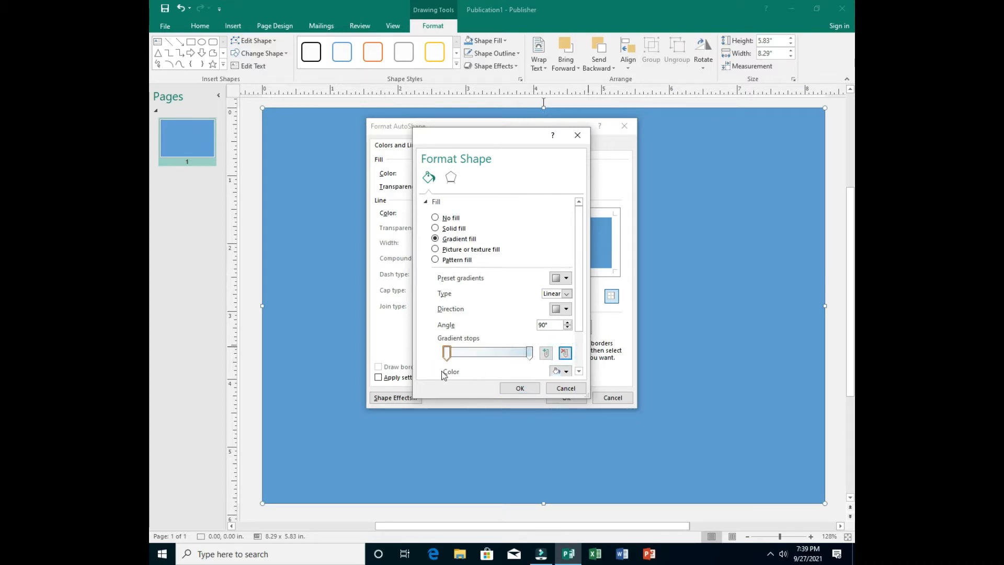
Set the gradient's end stop to a medium orange tint
click(529, 353)
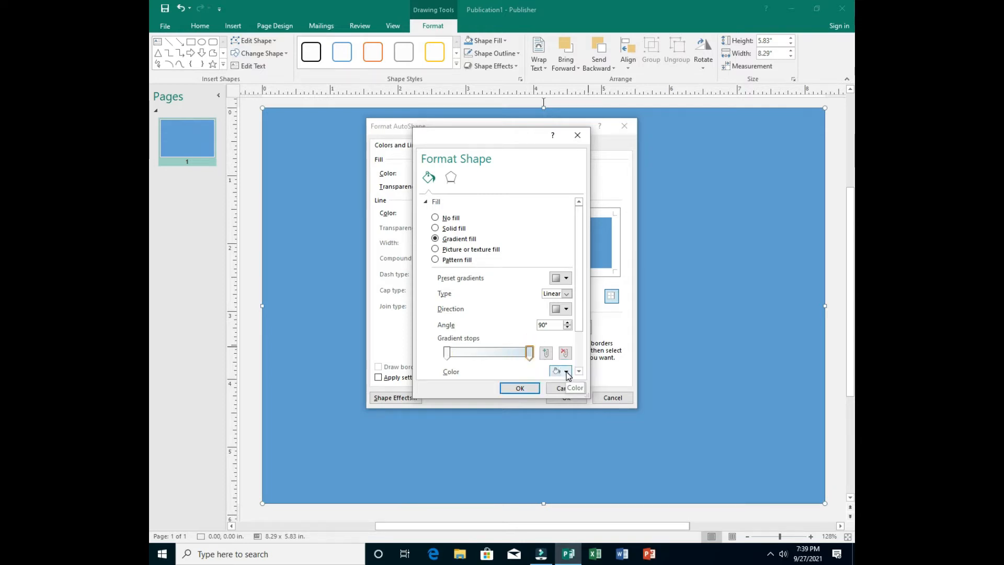
click(565, 371)
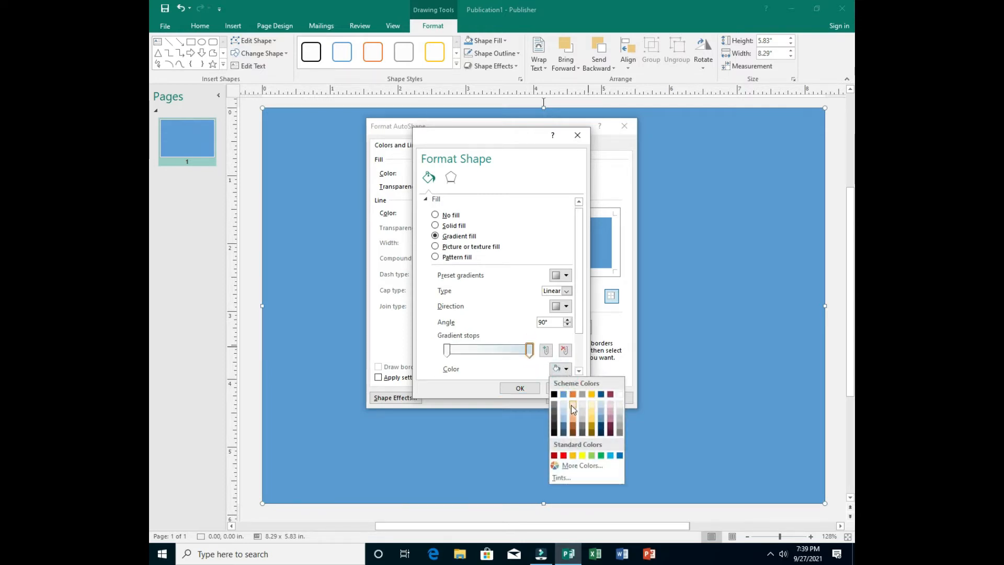
click(573, 419)
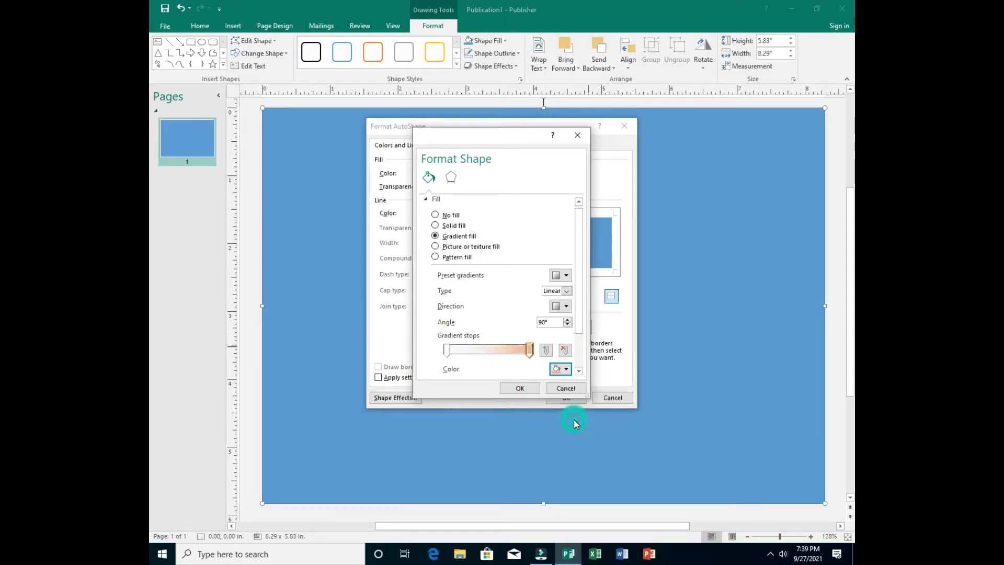
click(525, 389)
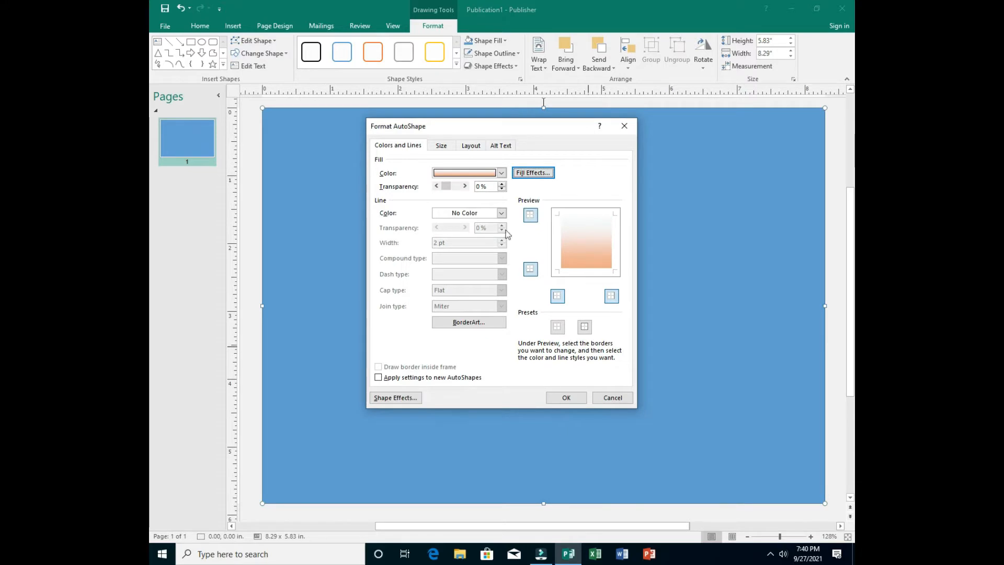
Set the gradient's first stop to light grey and apply the fill to the page rectangle
click(534, 172)
click(446, 352)
click(566, 371)
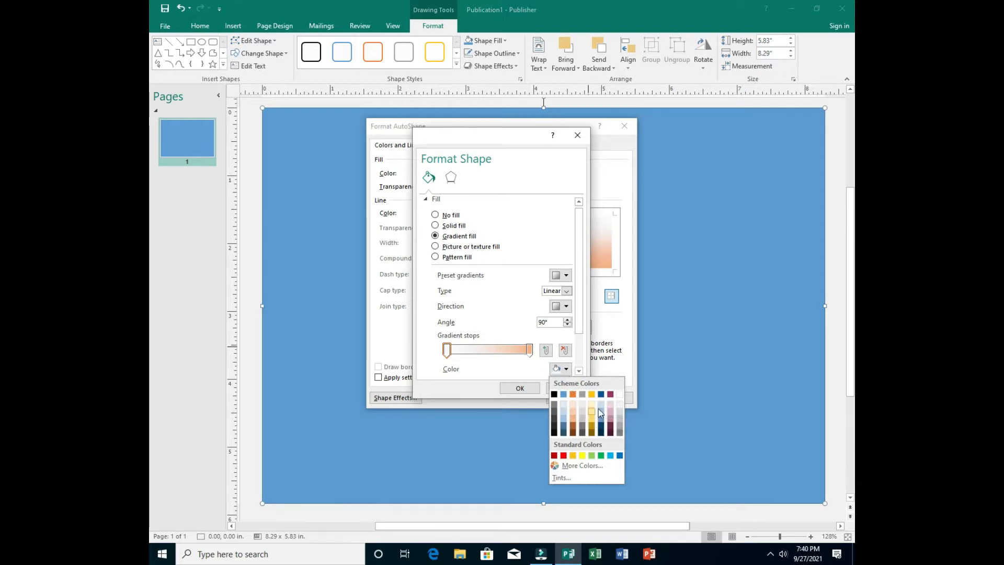
click(619, 409)
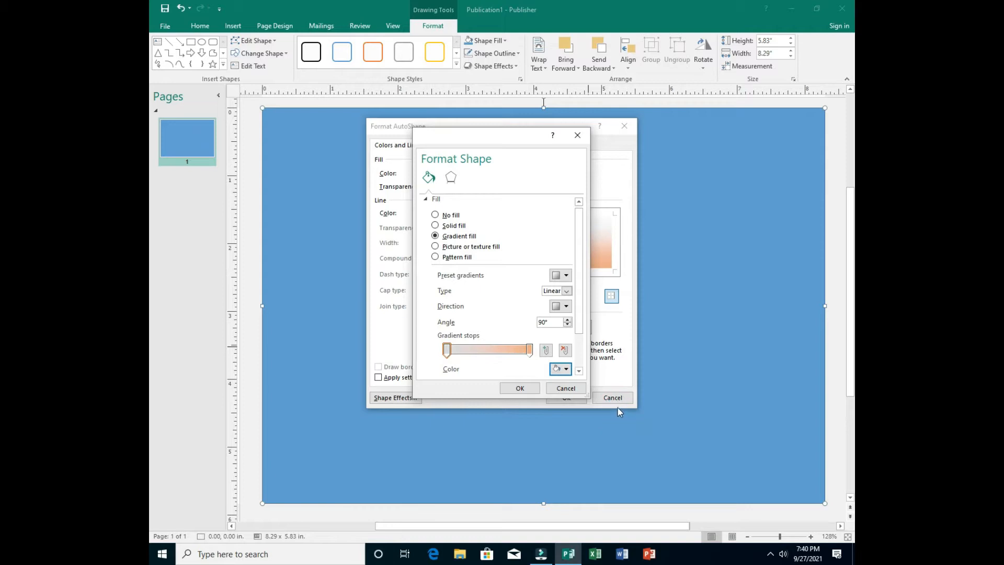
click(519, 388)
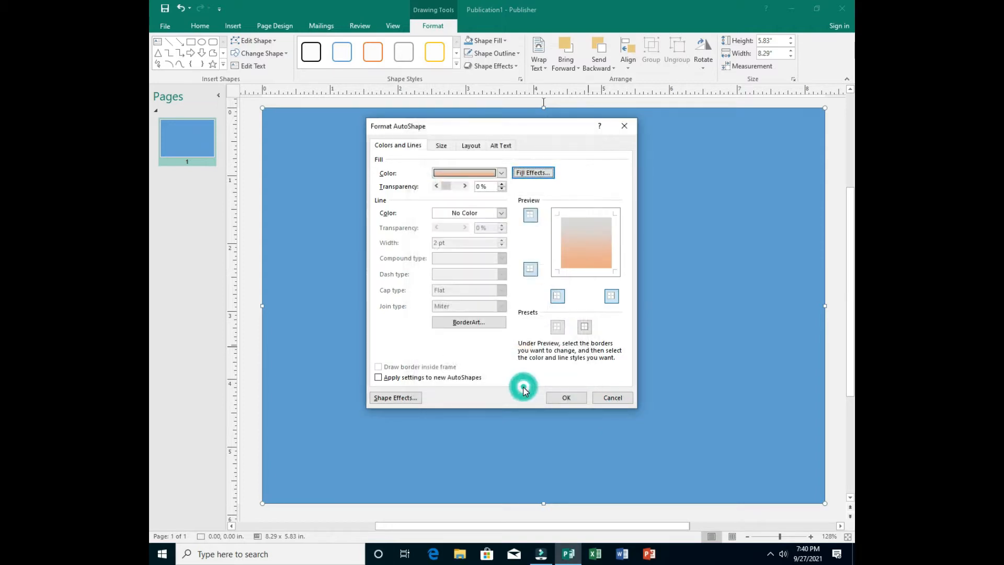
click(563, 398)
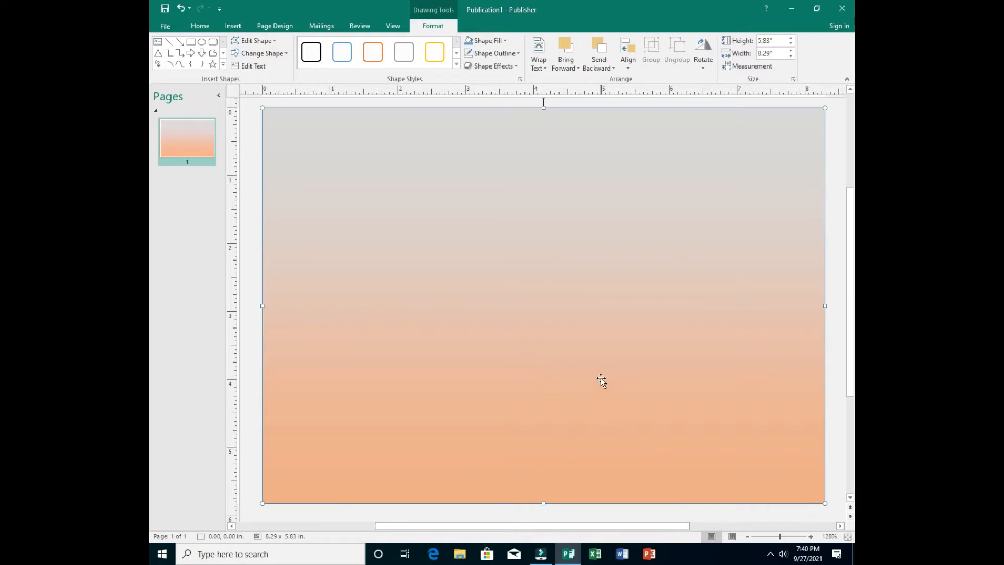
Change the end stop of the background rectangle's gradient to the palest orange tint and apply it
right_click(604, 321)
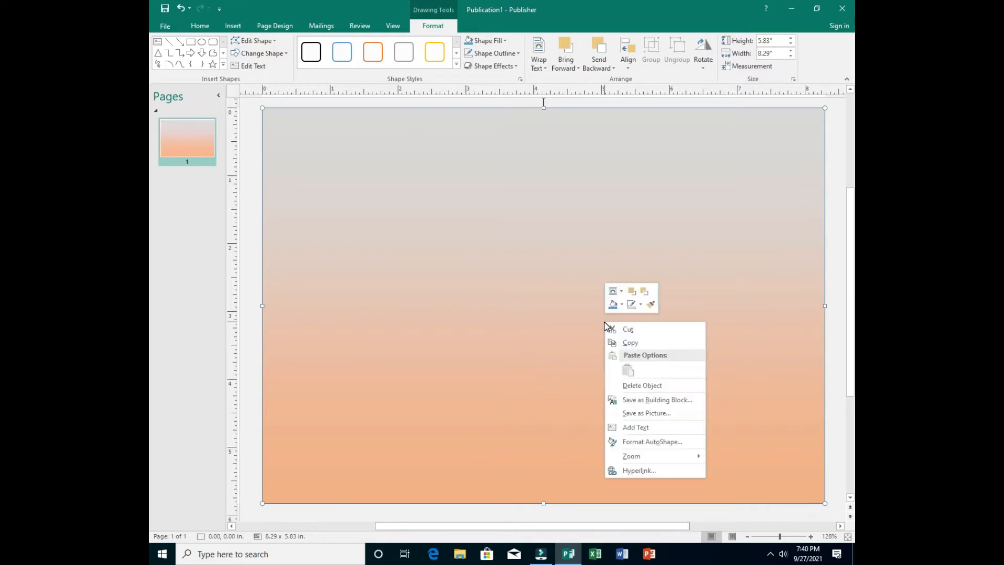
click(641, 441)
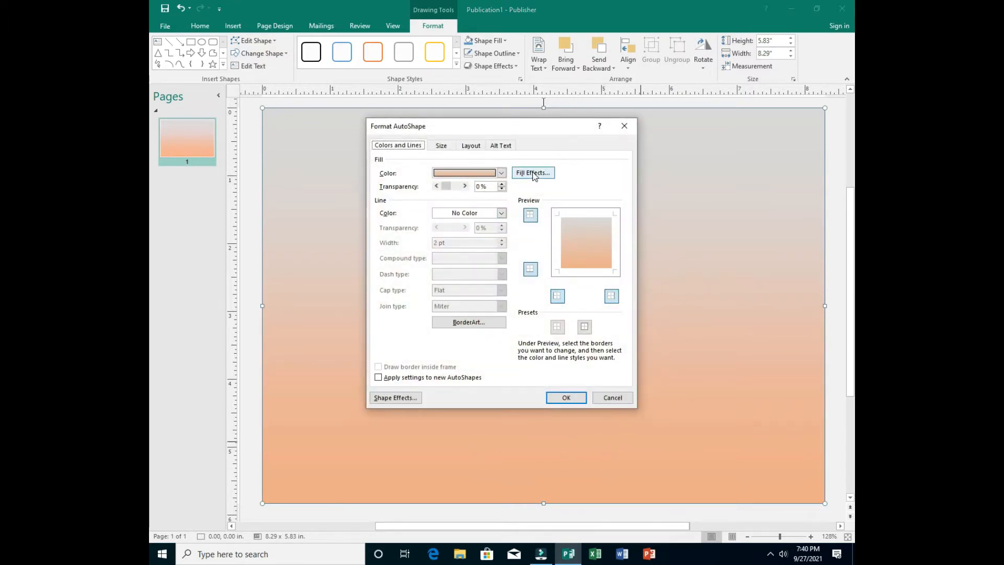
click(534, 173)
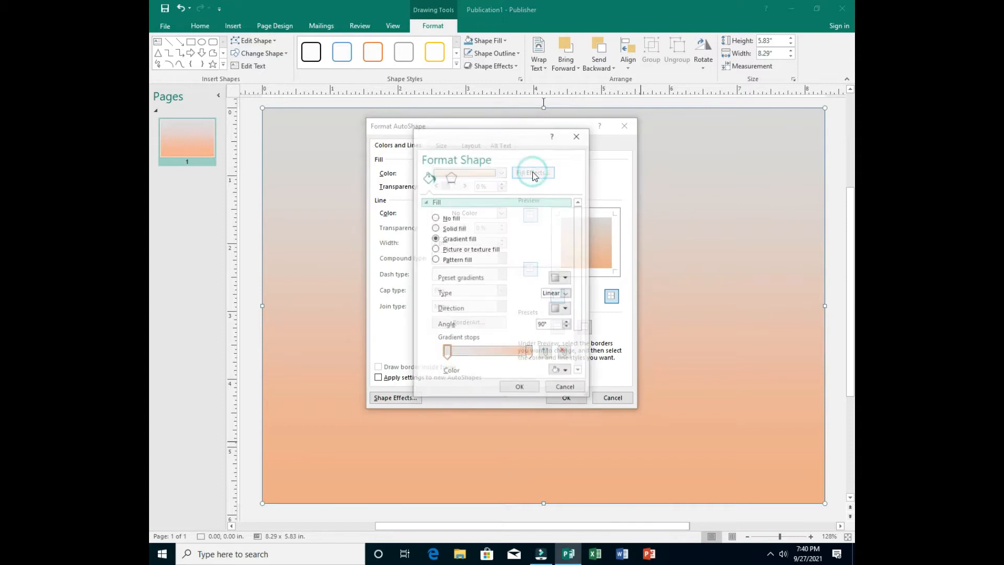
click(528, 352)
click(566, 371)
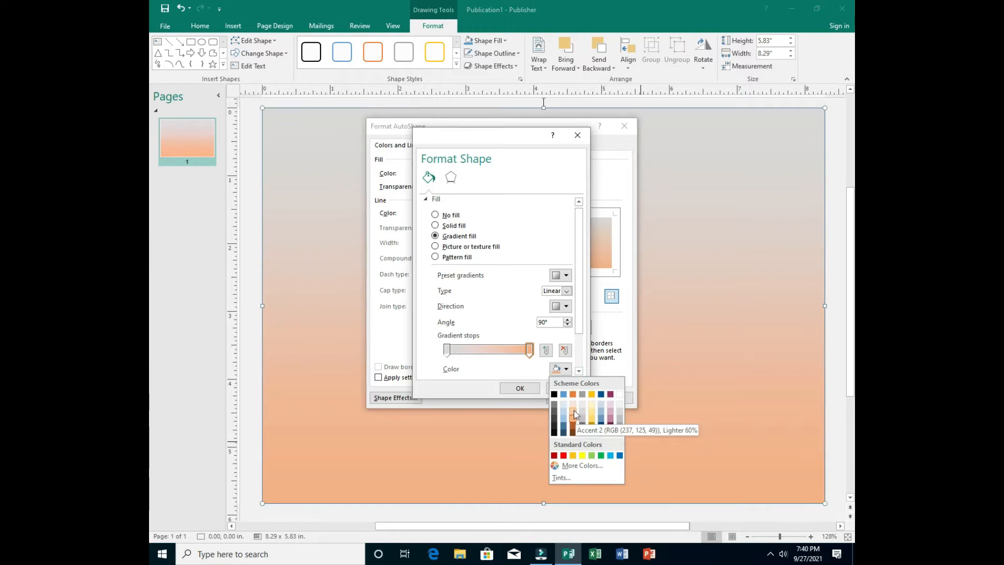
click(572, 402)
click(528, 389)
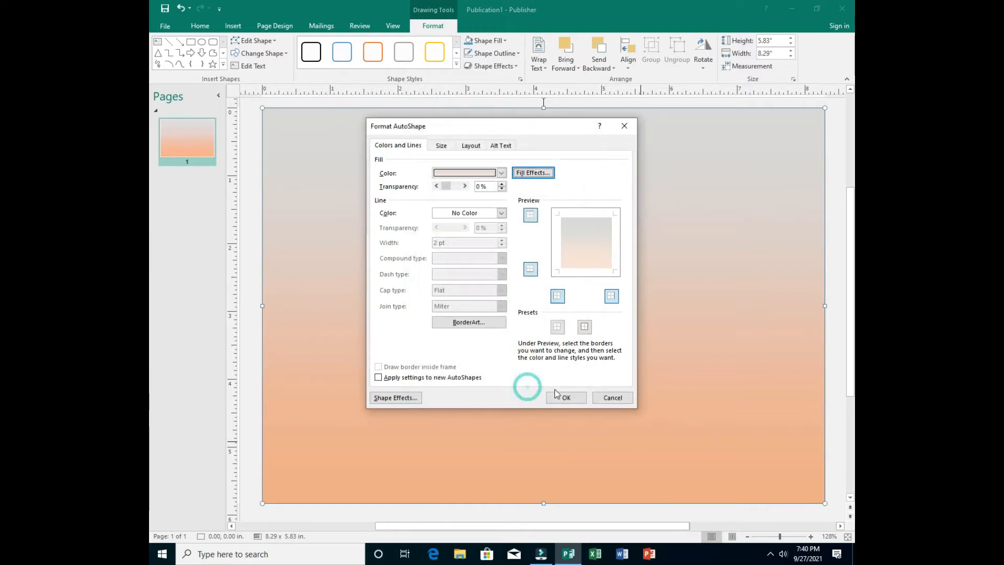
click(566, 396)
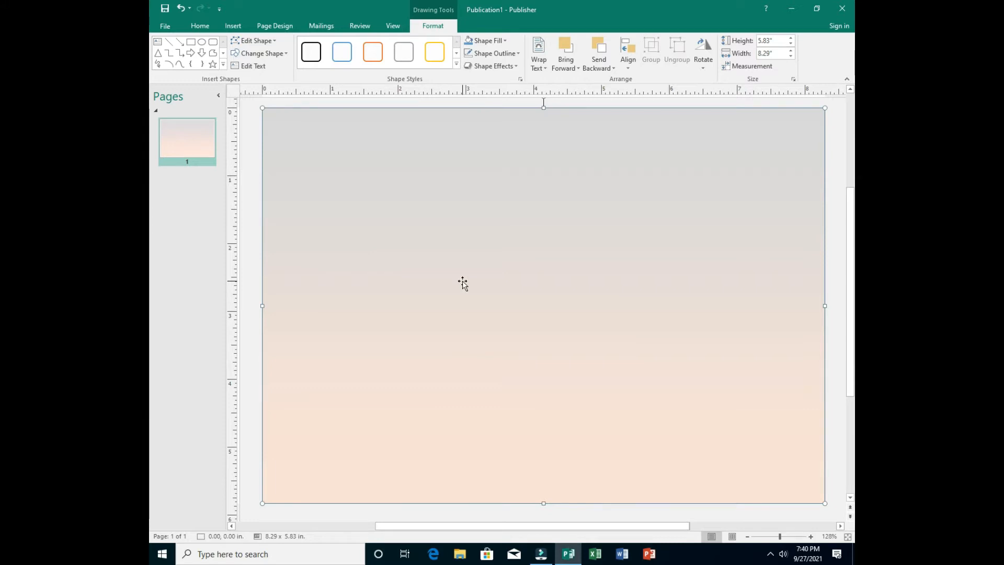
Draw a circle about 5.85 inches across and place it over the page's upper-right area, extending past the top and right edges
click(202, 45)
drag(345, 210, 453, 407)
drag(406, 249, 640, 210)
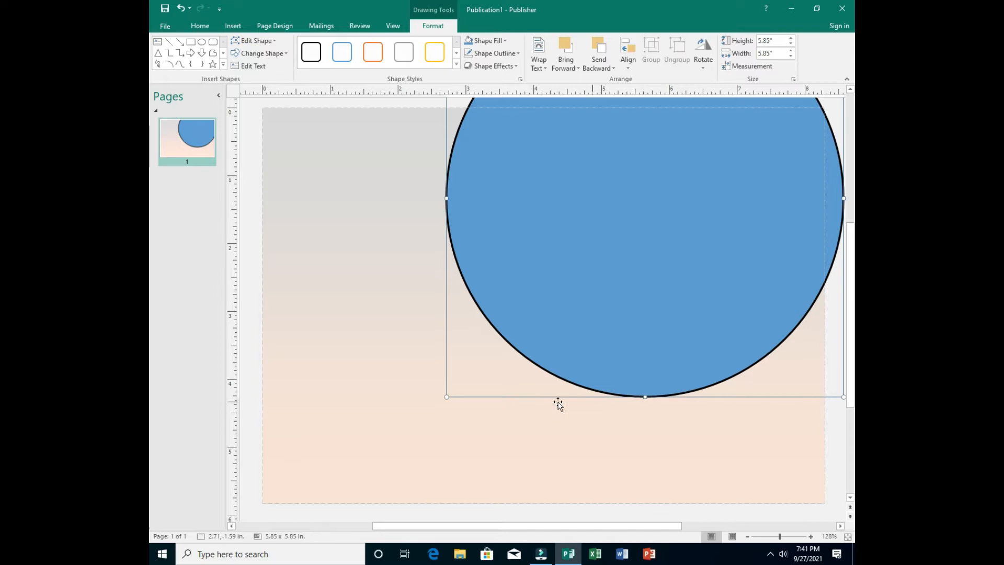
Apply a thicker outline weight to the large circle
click(494, 54)
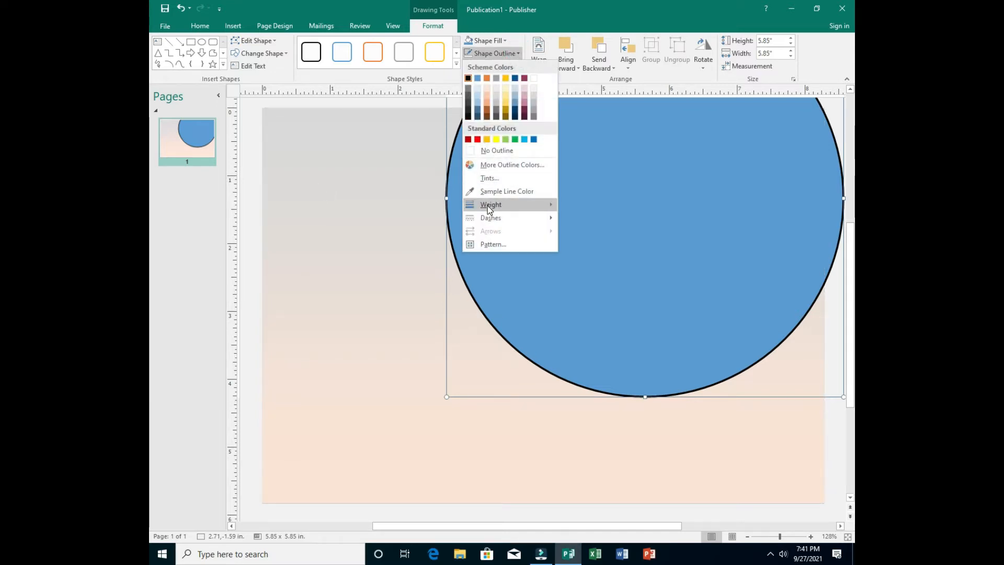
mouse_move(489, 205)
click(599, 303)
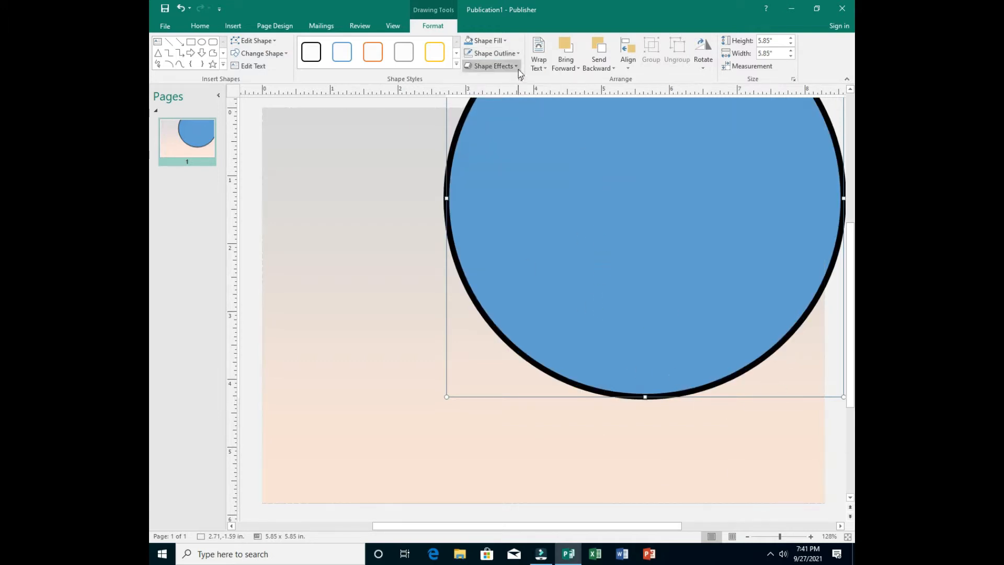
Set the large circle's outline width to 10 pt
click(518, 54)
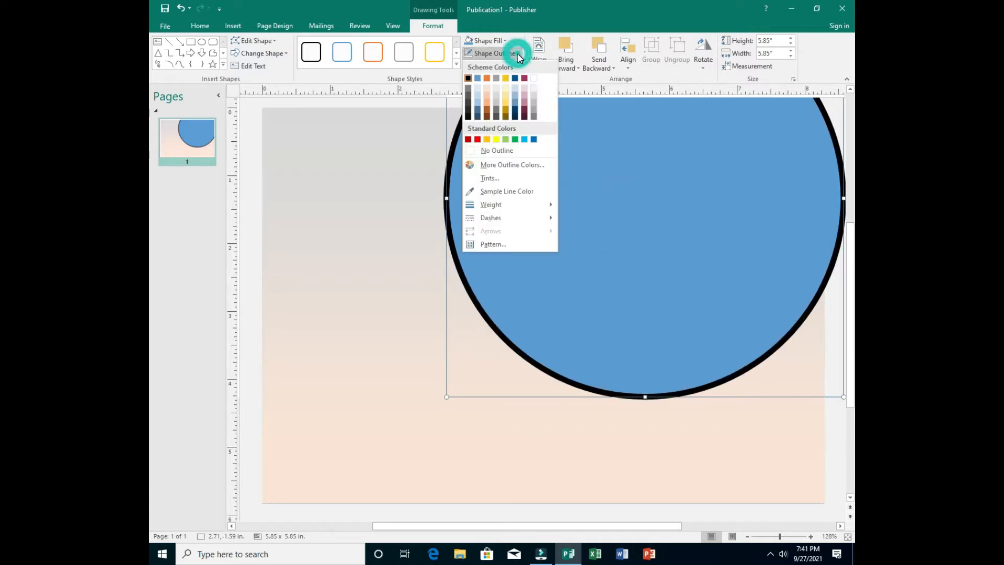
click(484, 206)
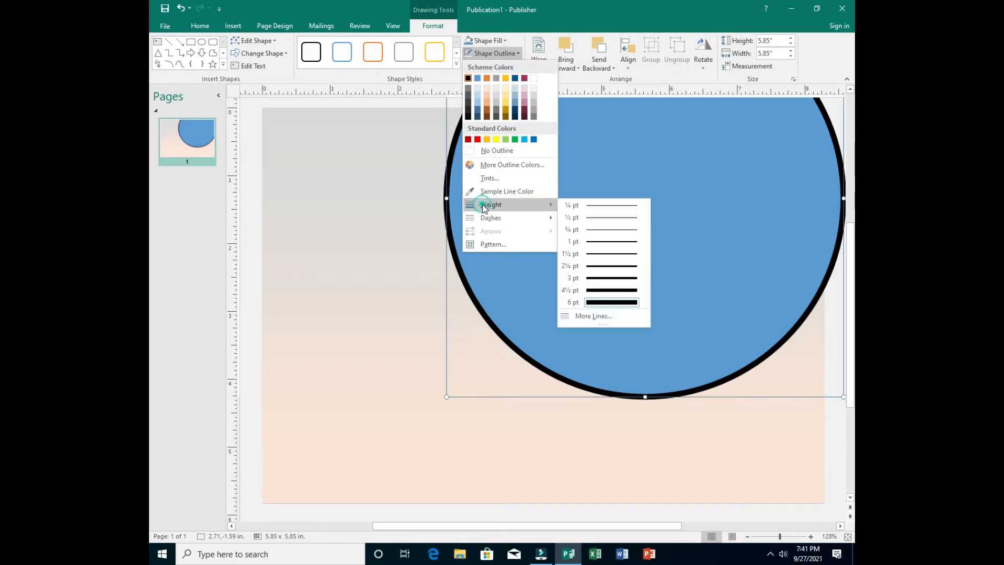
click(589, 317)
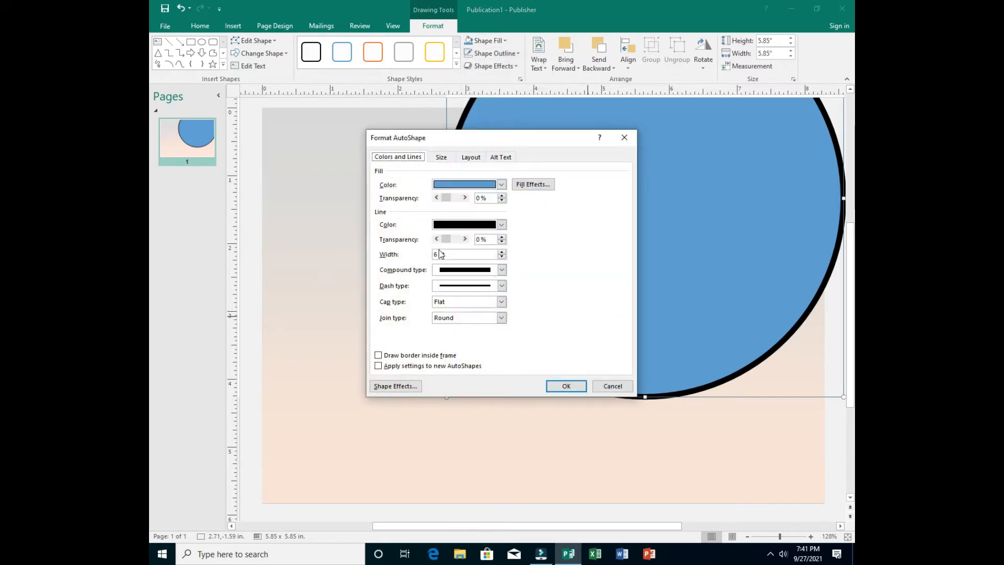
drag(438, 254, 434, 254)
text(10)
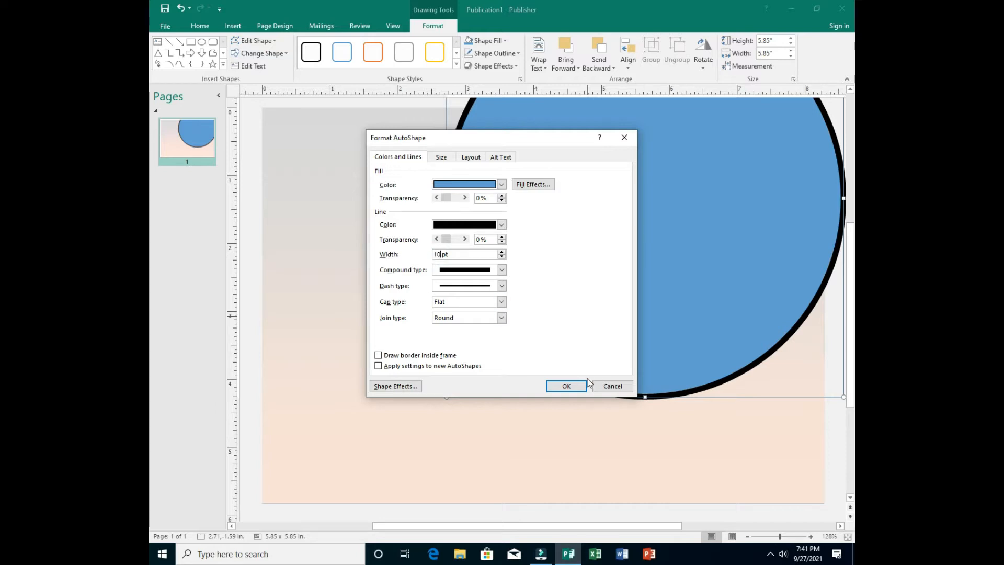
click(577, 390)
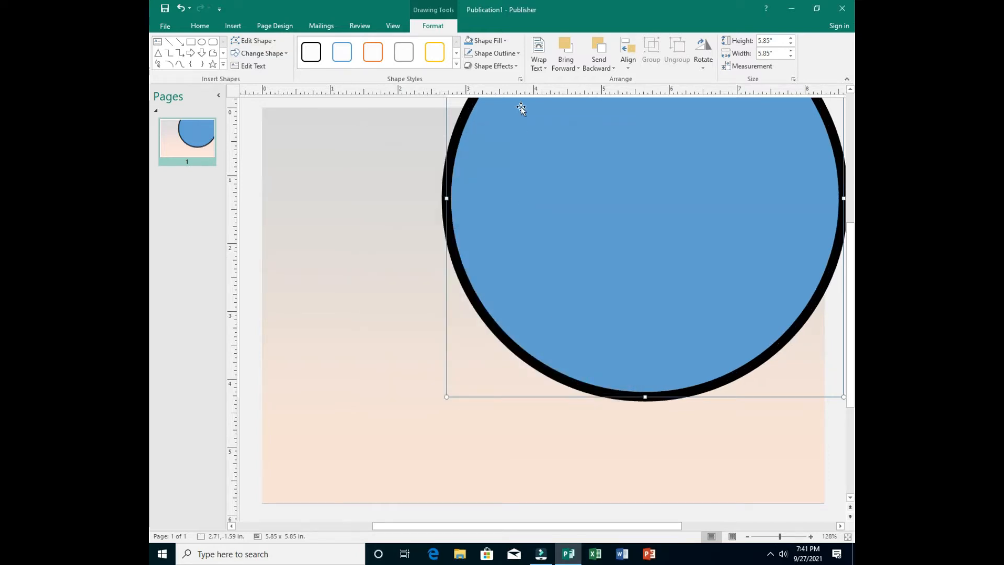
Make the large circle's outline white and its fill light grey
click(518, 52)
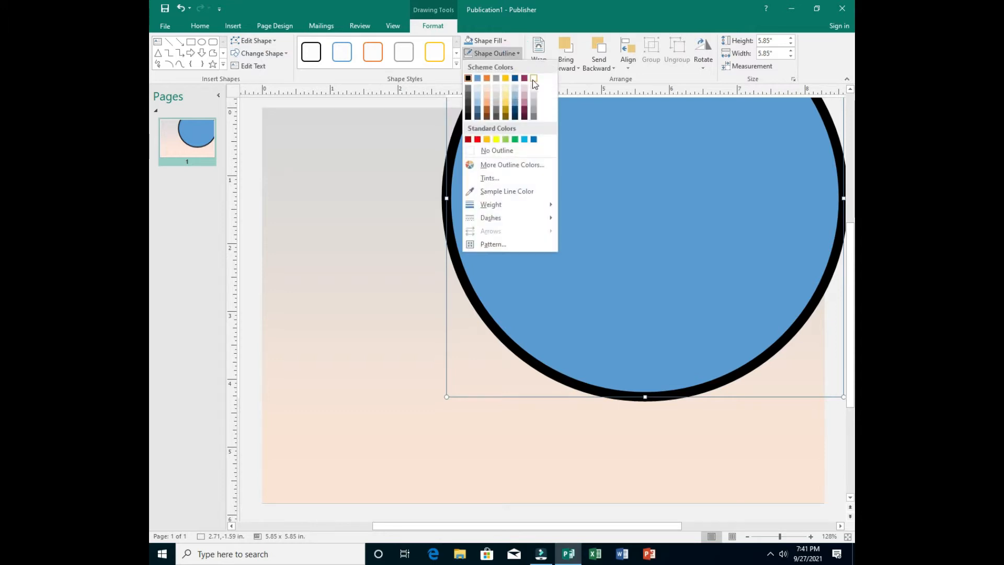
click(534, 78)
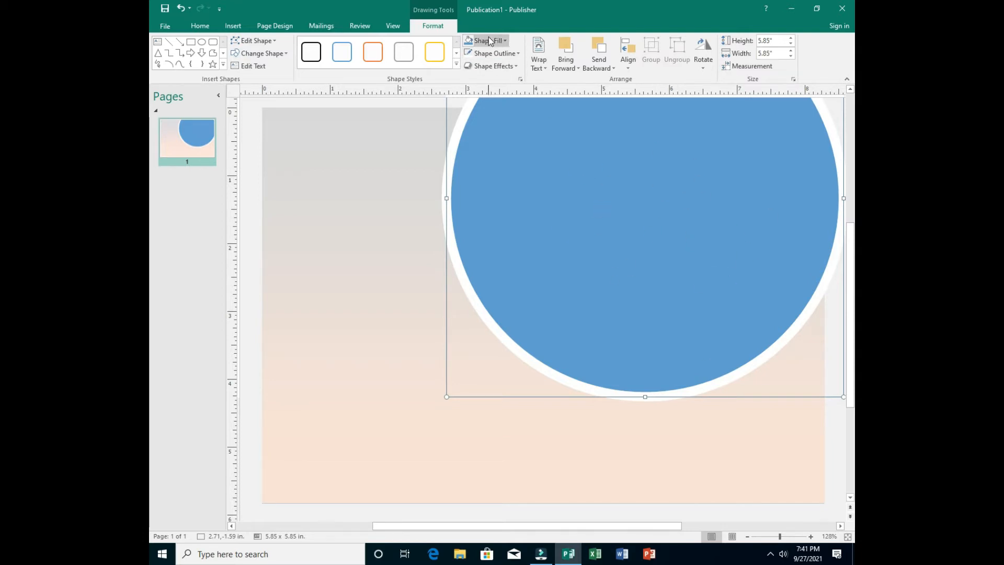
click(504, 41)
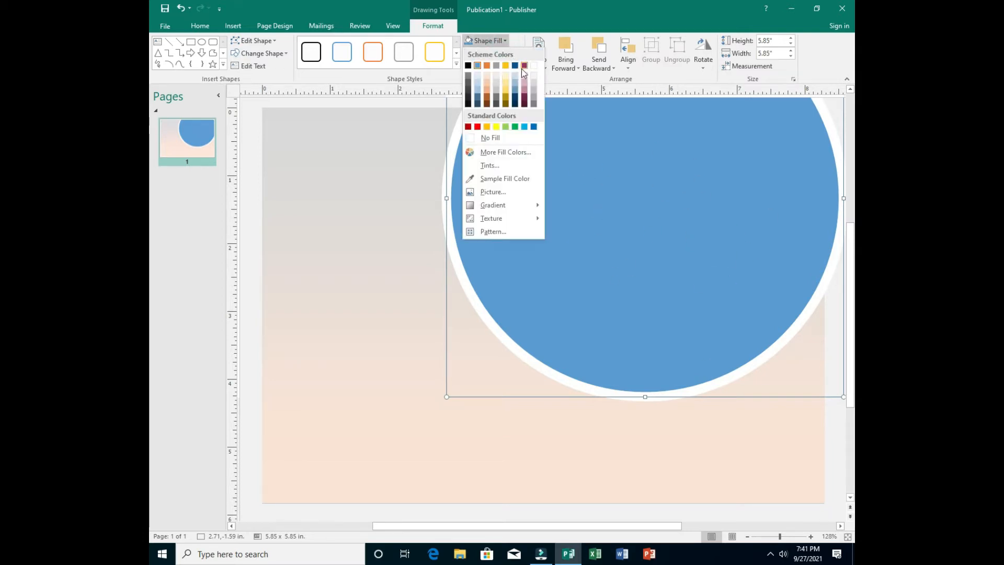
click(535, 82)
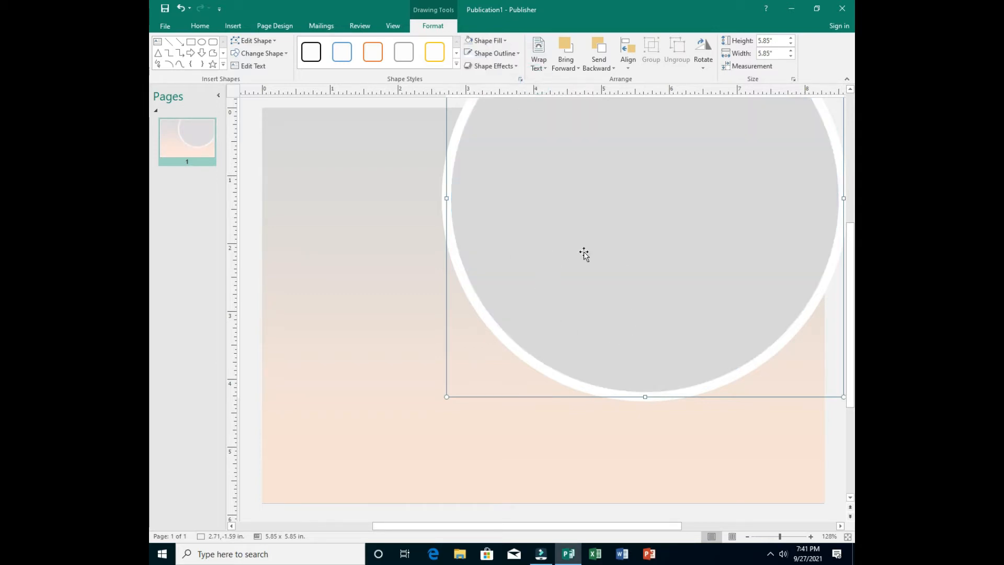
Draw a second circle about 4.63 inches across over the page's lower-left area, extending past the left and bottom edges
scroll(727, 322, up, 2)
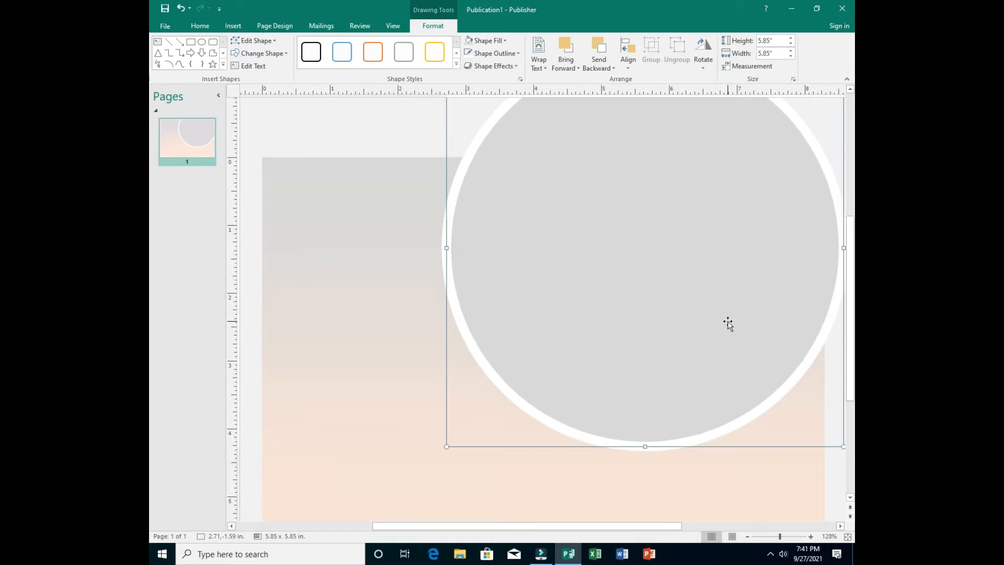
scroll(728, 323, down, 5)
scroll(728, 323, up, 3)
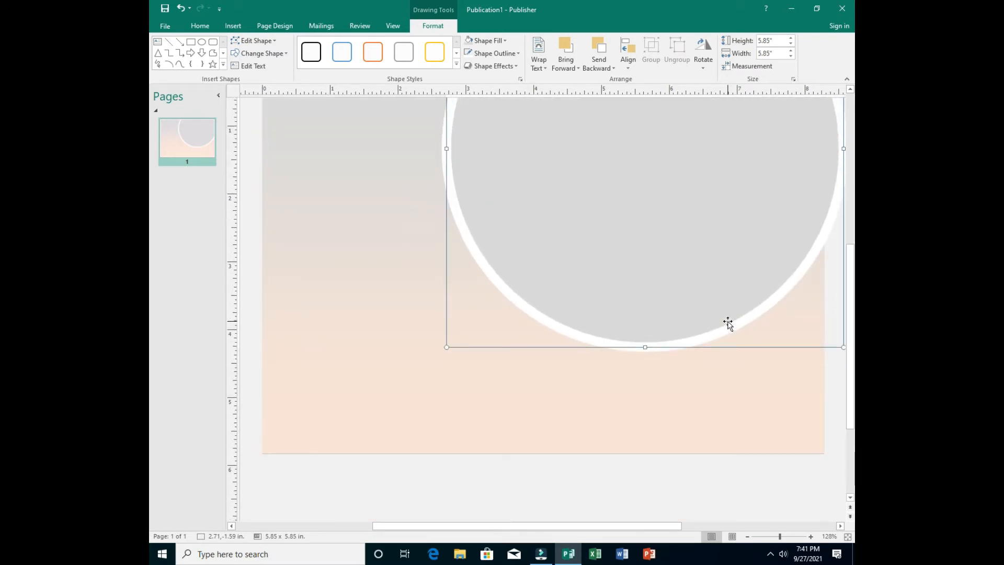
scroll(727, 322, up, 5)
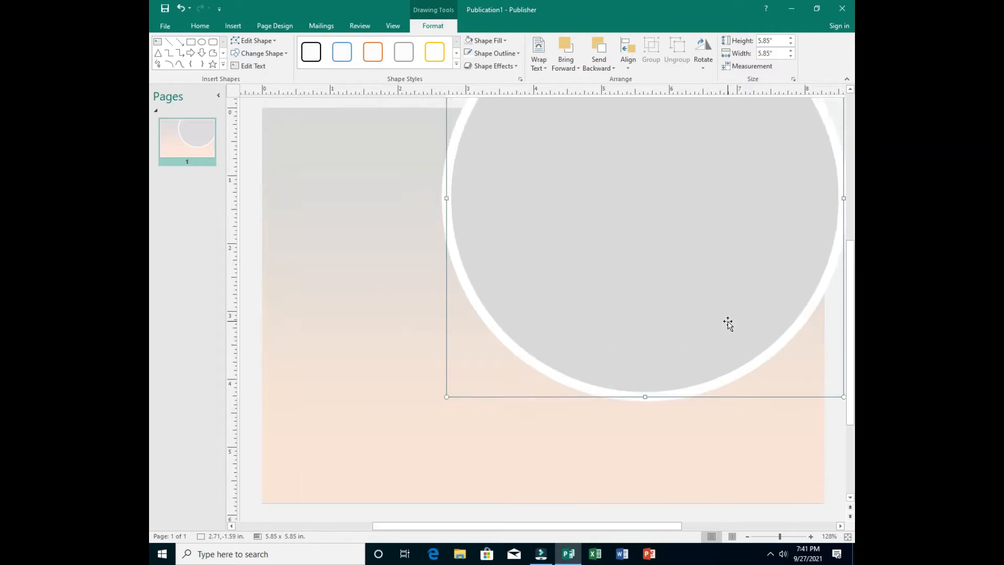
scroll(727, 323, down, 4)
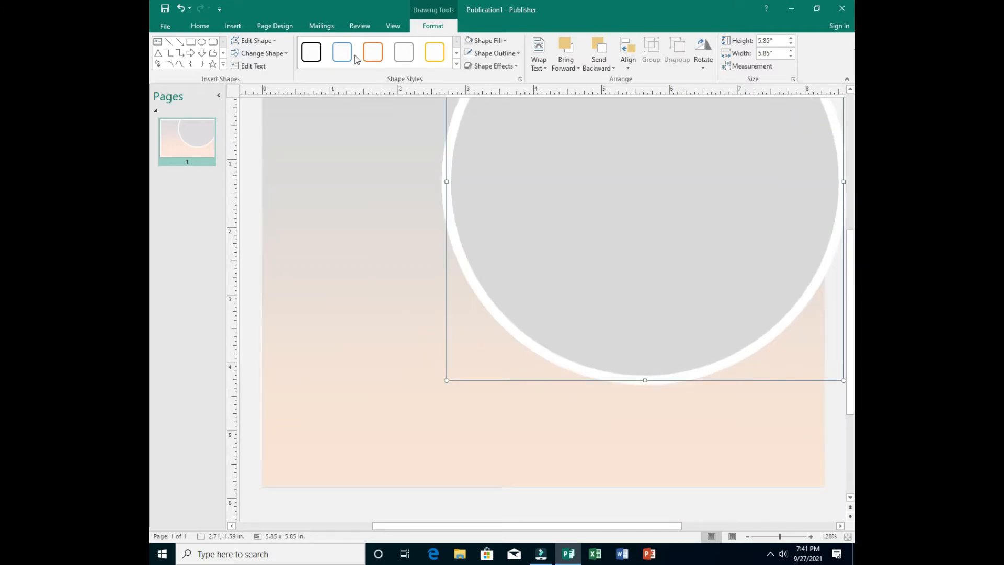
click(201, 42)
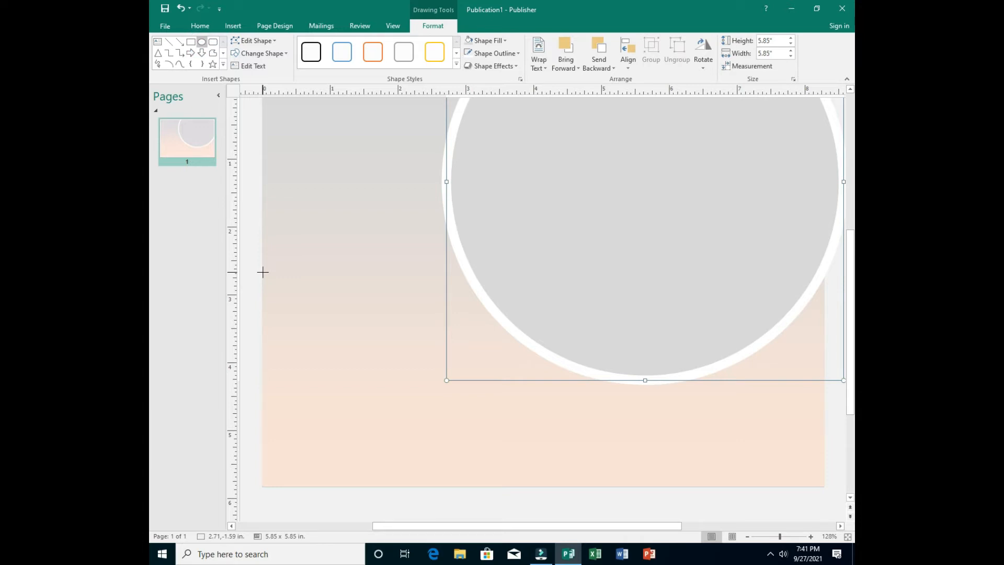
drag(262, 272, 373, 429)
drag(402, 259, 410, 280)
Stretch the large grey circle into an ellipse about 7.95 by 6.51 inches and move it up past the page's top edge
scroll(596, 257, up, 2)
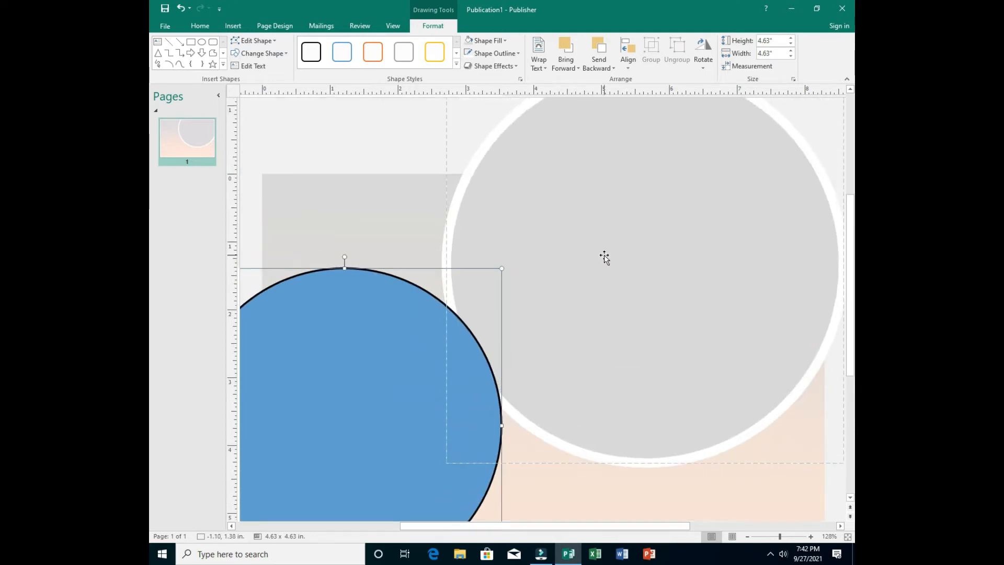
scroll(605, 256, down, 3)
scroll(604, 257, up, 2)
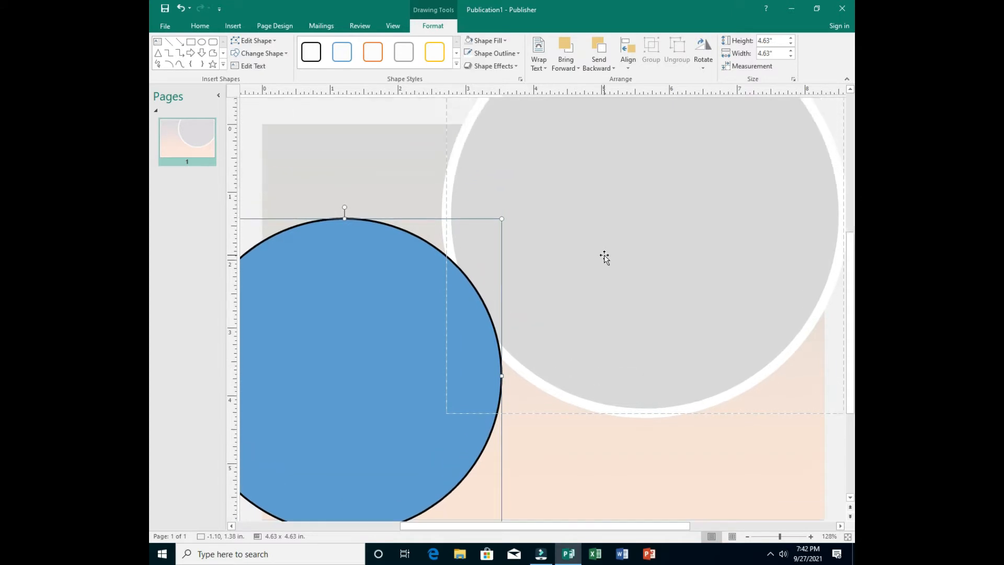
scroll(575, 240, down, 1)
click(456, 170)
drag(446, 429, 304, 474)
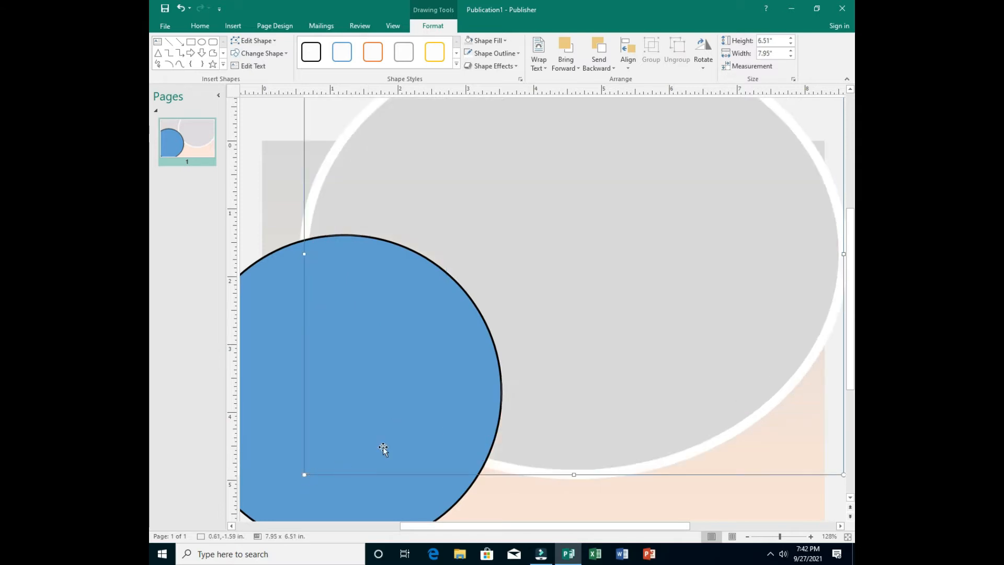
drag(622, 391, 618, 325)
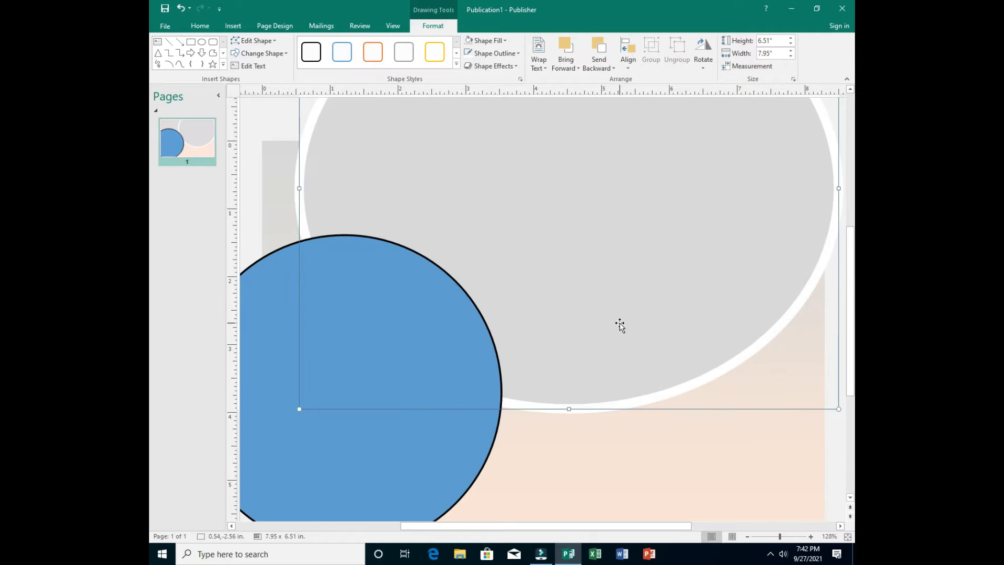
Fill the blue lower-left circle with the standard dark red colour
scroll(620, 325, down, 3)
scroll(620, 325, up, 1)
scroll(620, 325, down, 2)
scroll(620, 325, up, 2)
scroll(620, 325, up, 2)
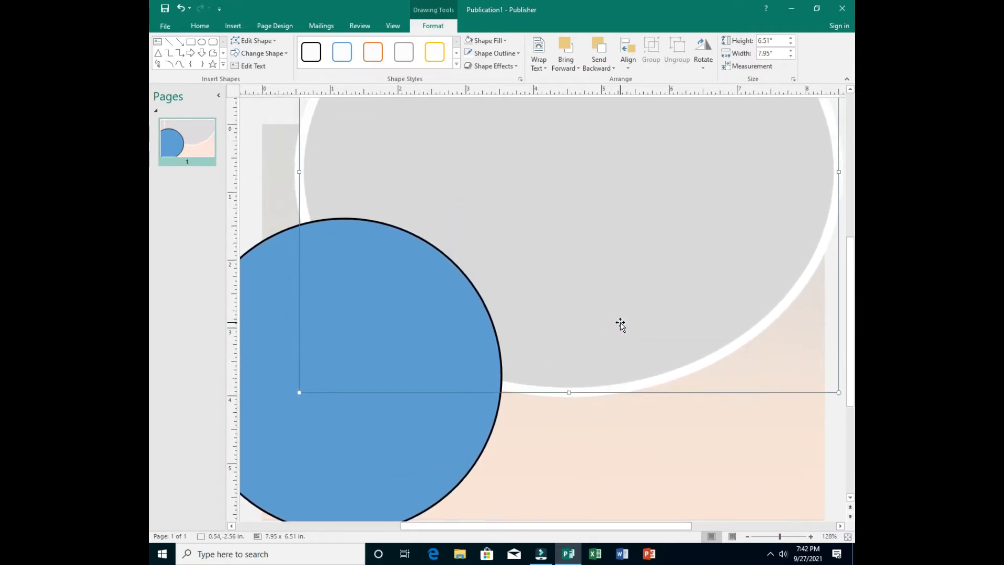
scroll(620, 325, down, 3)
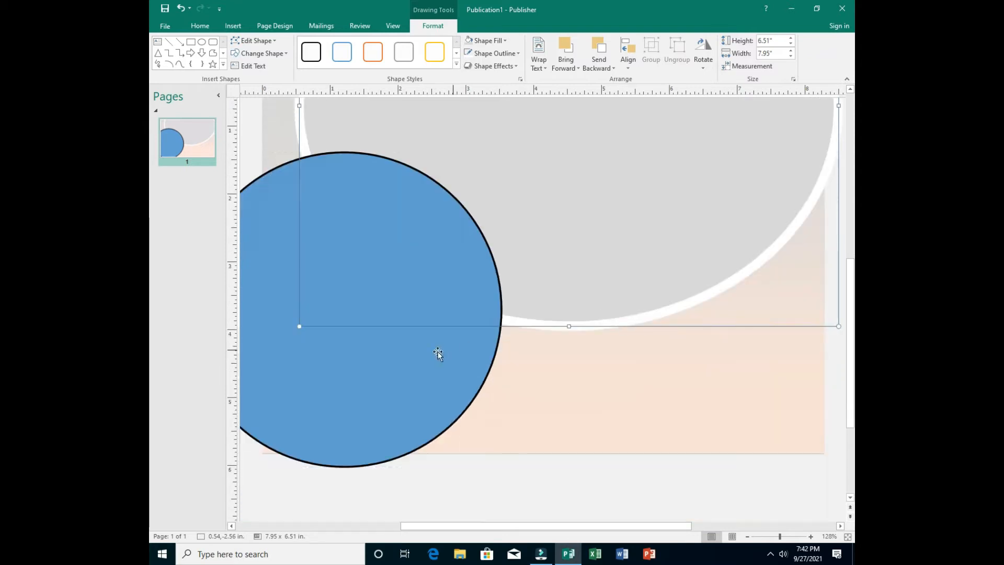
click(394, 378)
drag(488, 525, 445, 523)
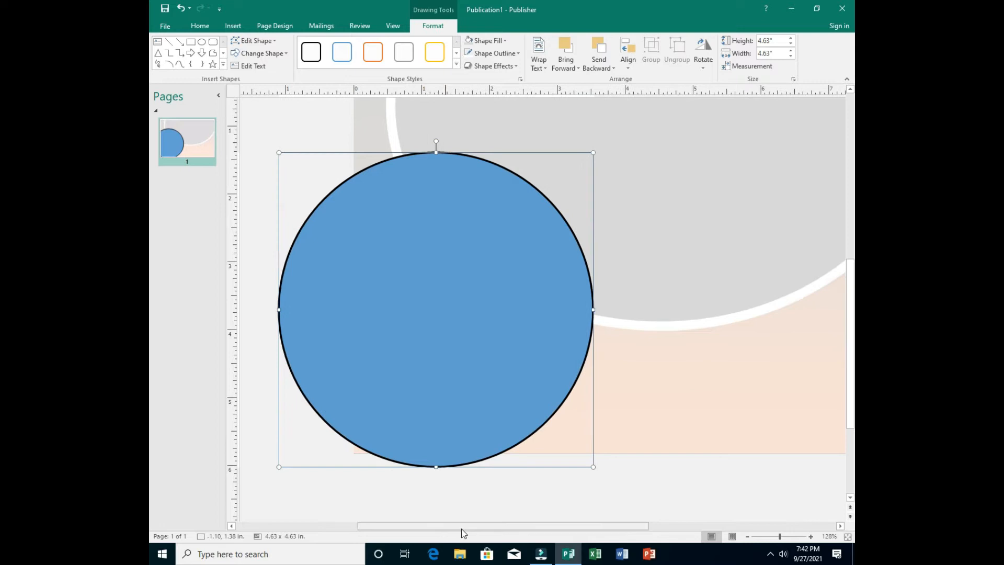
click(777, 537)
drag(600, 524, 657, 527)
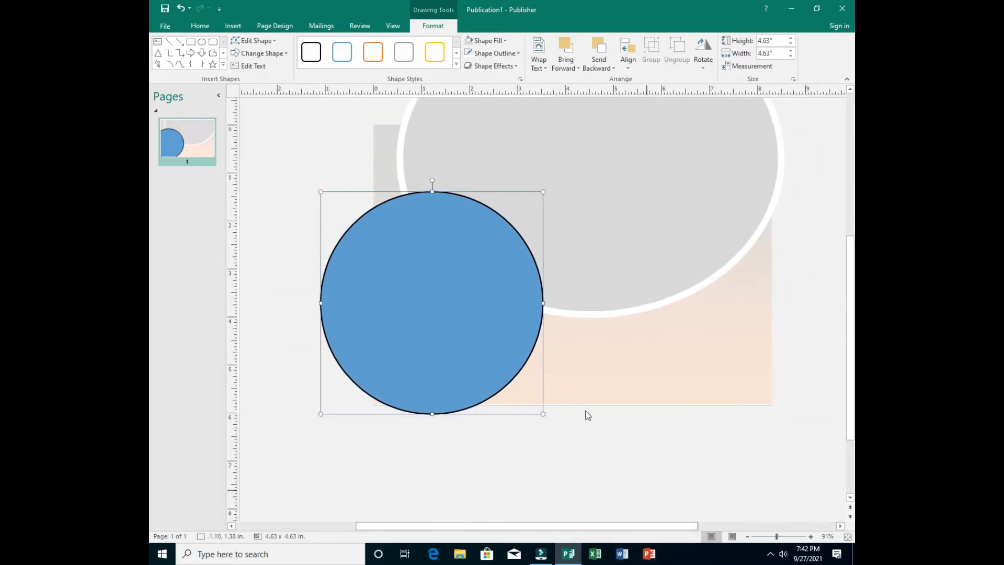
click(505, 41)
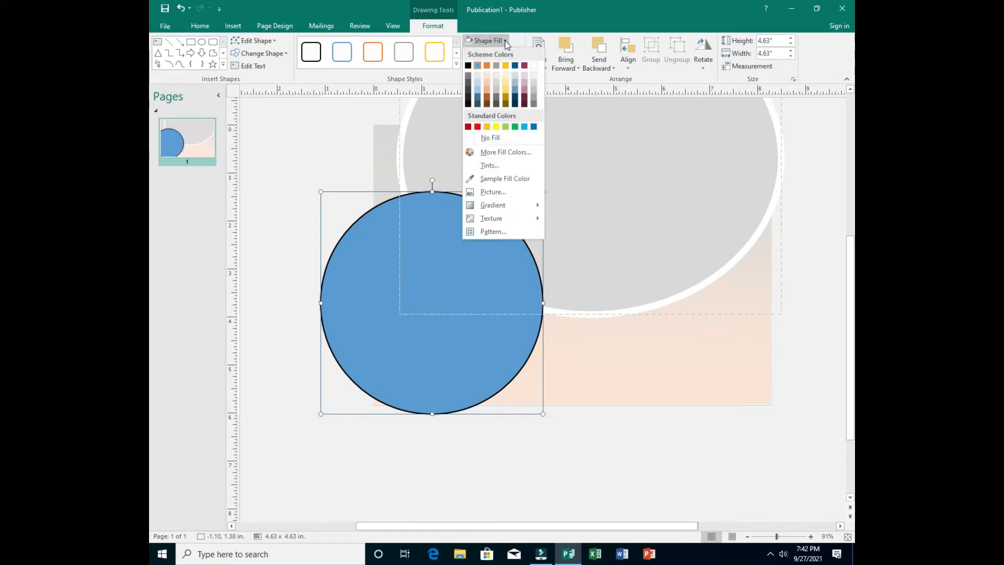
click(477, 126)
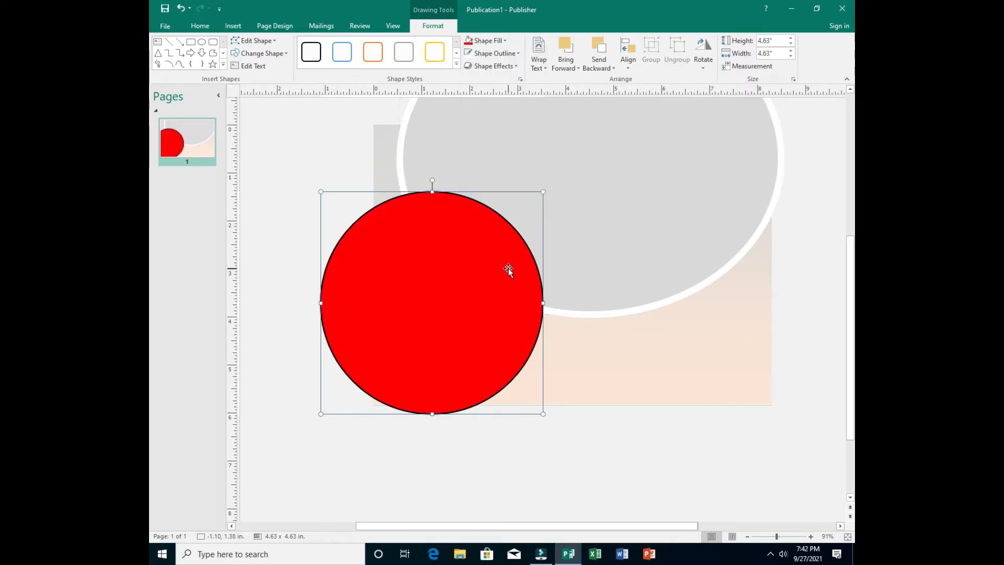
click(506, 40)
click(468, 127)
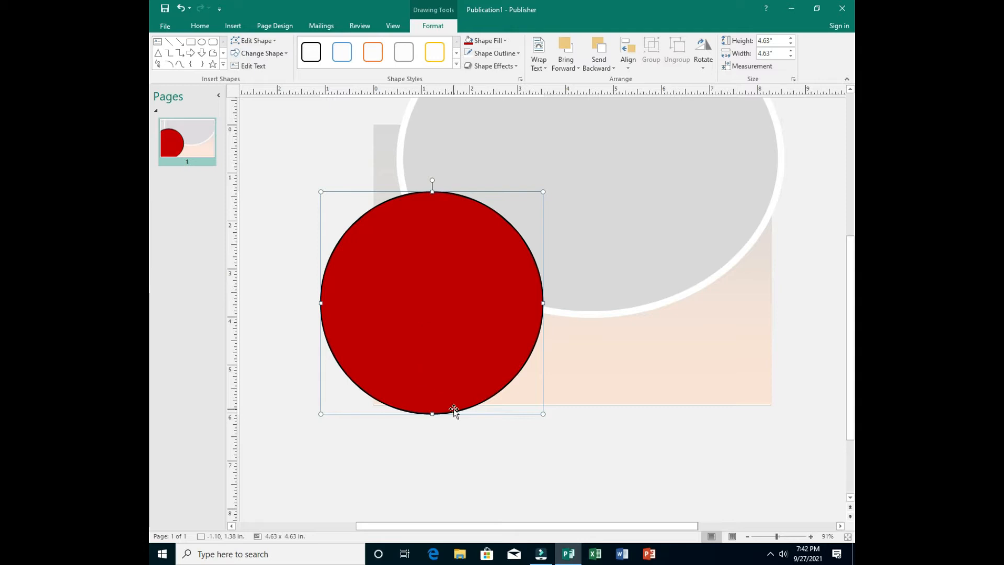
Nudge the dark red circle slightly downward and remove its outline
drag(432, 353, 431, 359)
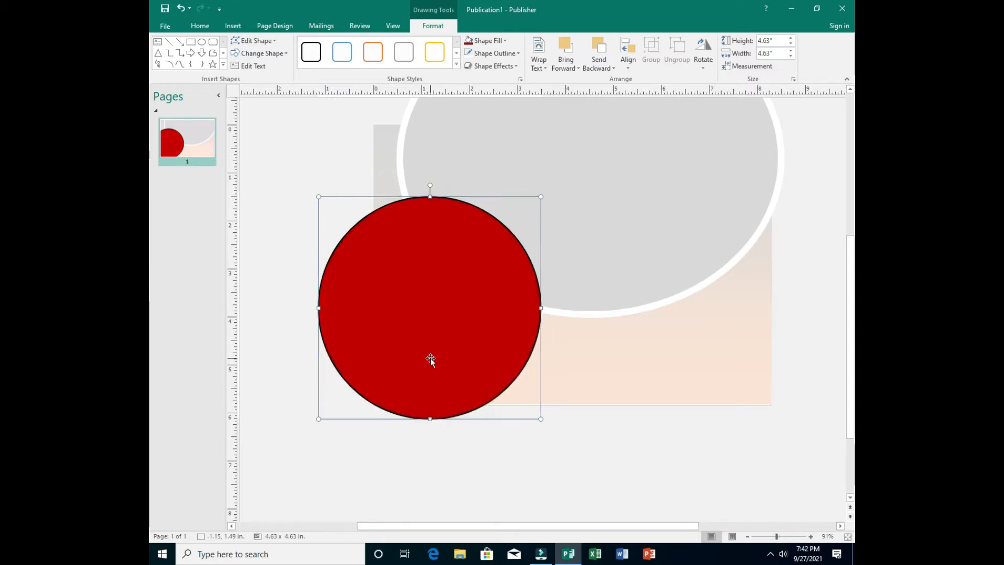
click(519, 54)
click(487, 150)
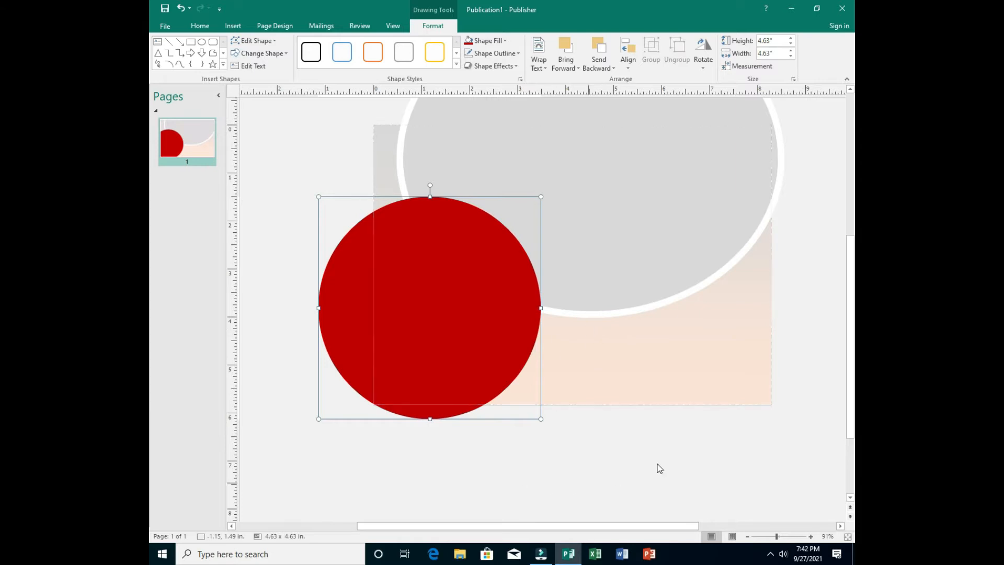
Draw a rounded rectangle about 4.48 by 1.26 inches over the page's upper-right area and reduce its corner rounding
scroll(745, 436, up, 1)
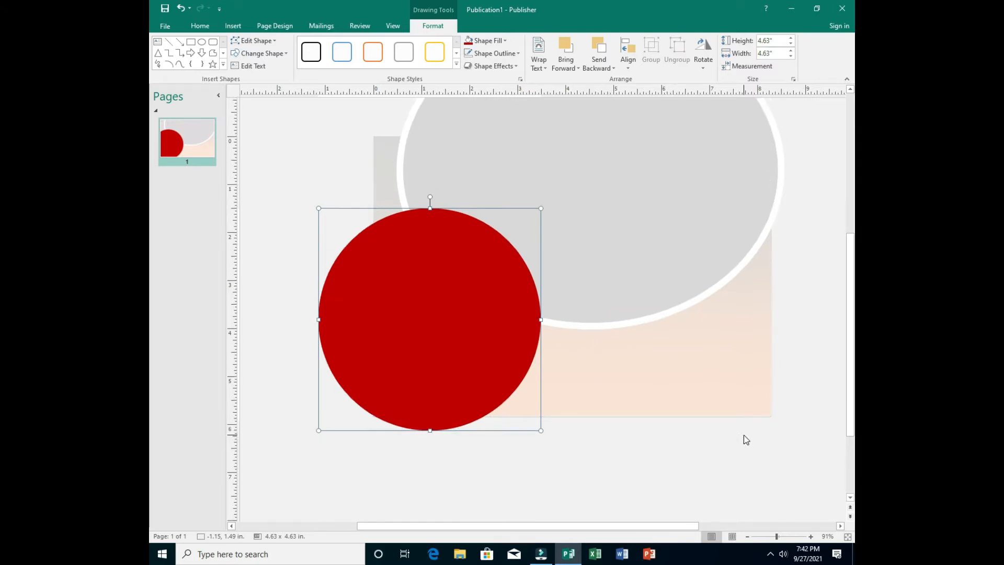
scroll(743, 436, up, 4)
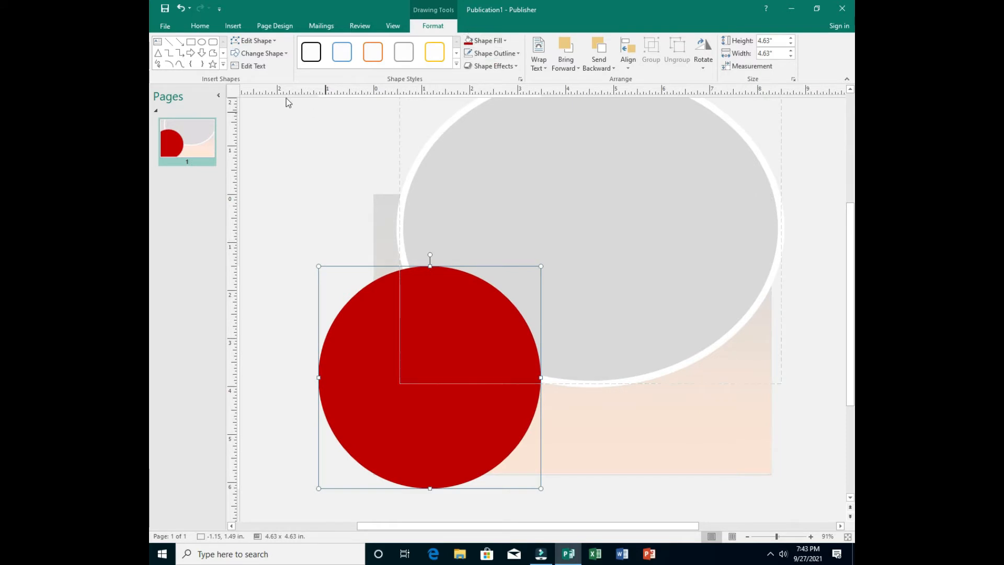
click(211, 42)
drag(804, 203, 589, 264)
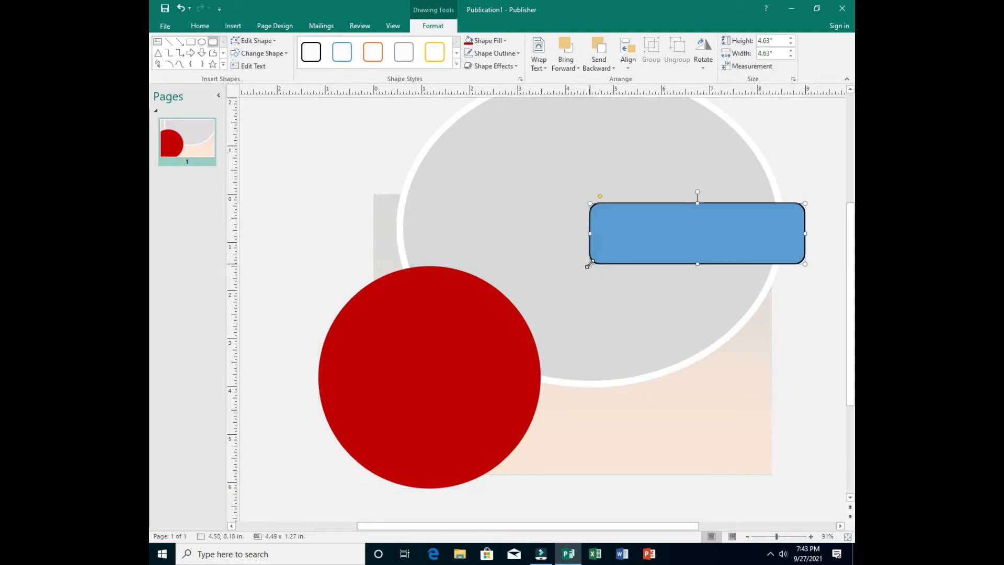
click(600, 196)
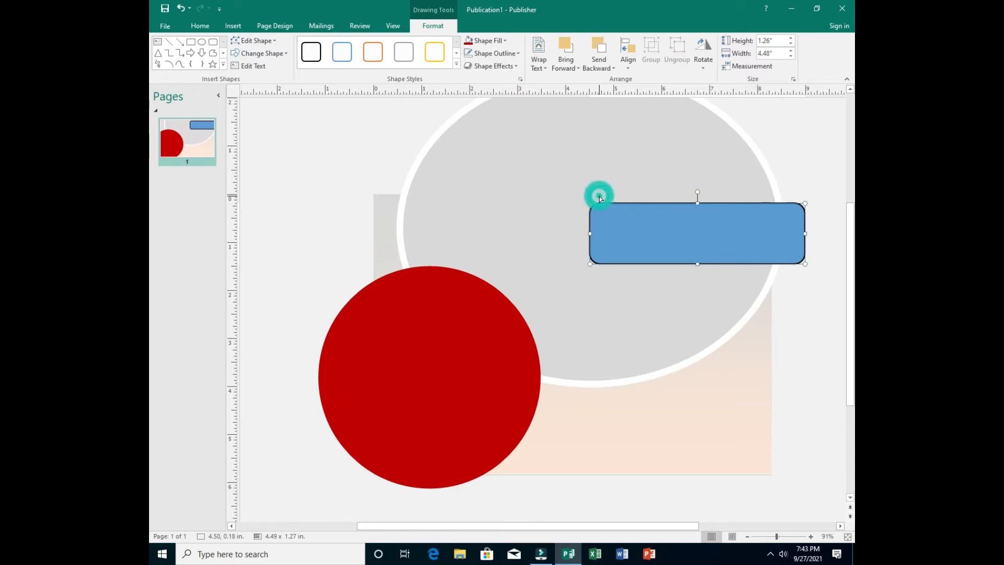
drag(594, 199, 595, 198)
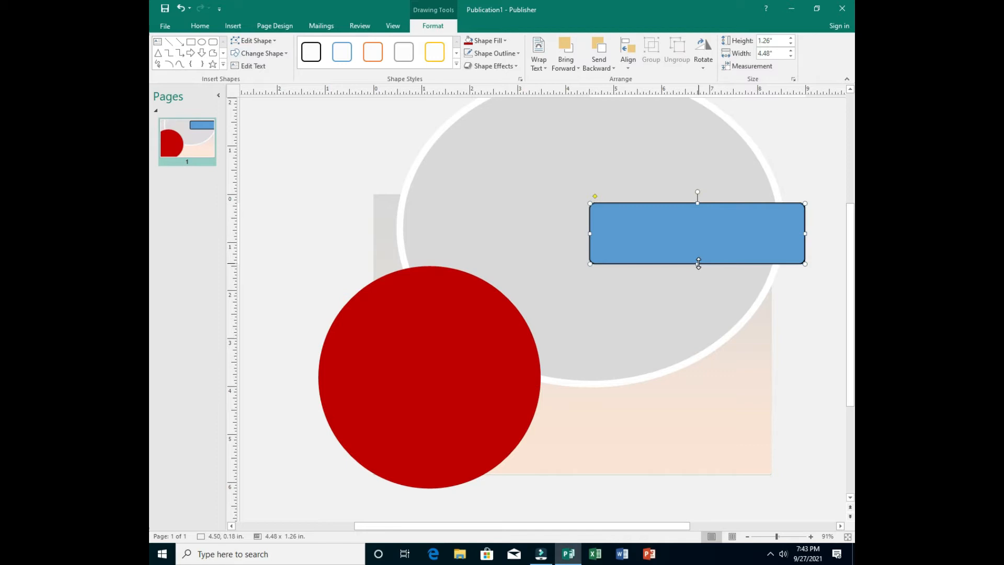
Shrink the rounded rectangle to about 3.84 by 0.97 inches, ending near the page's right edge, and fill it white
drag(698, 263, 699, 249)
drag(803, 225, 773, 225)
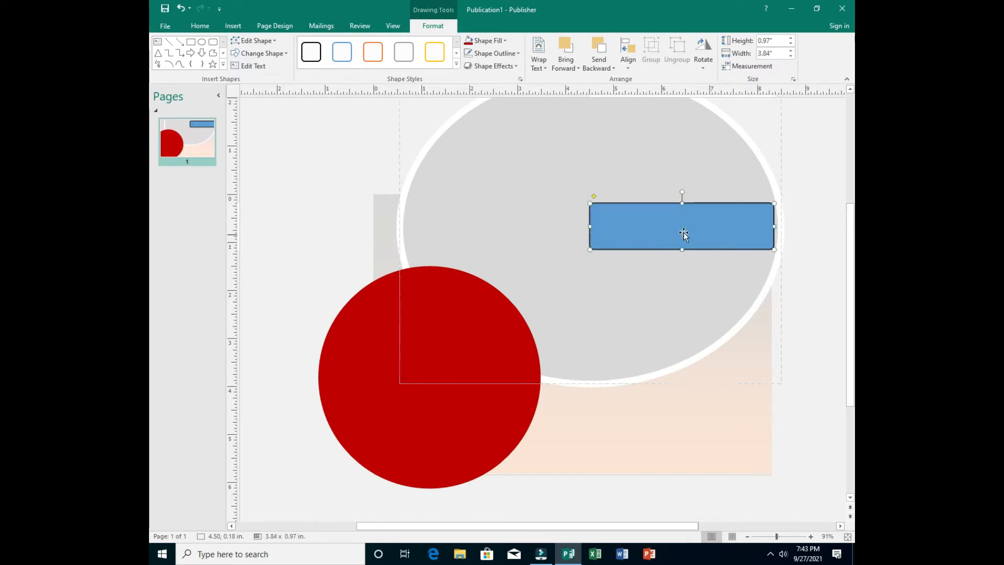
click(505, 40)
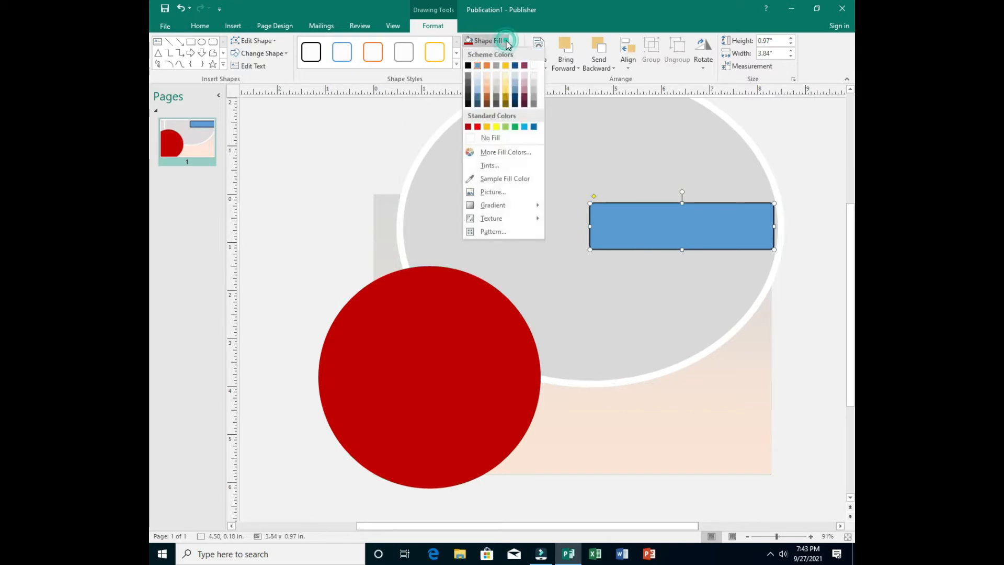
click(534, 65)
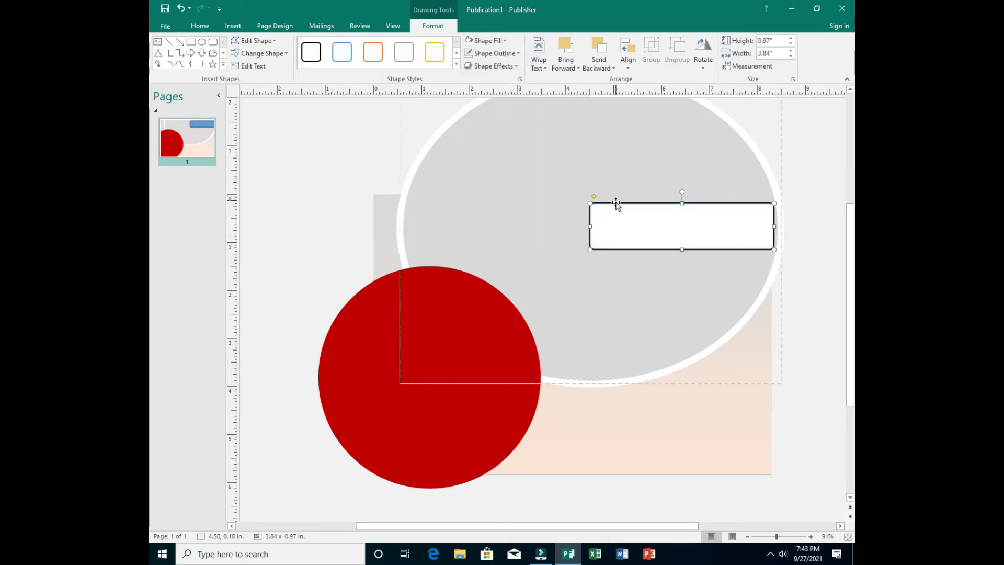
Remove the outline from the white rounded rectangle
click(518, 54)
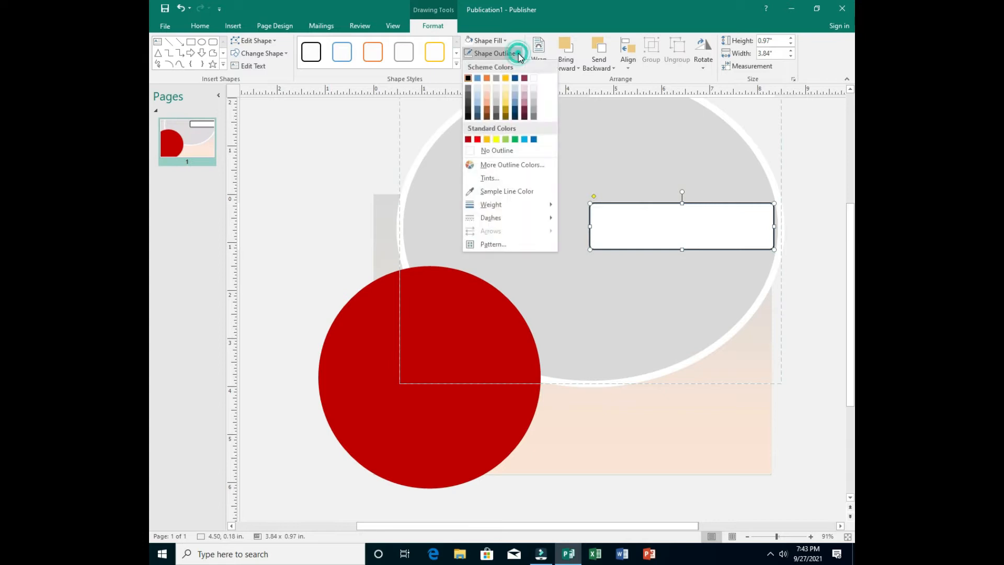
click(497, 151)
click(805, 278)
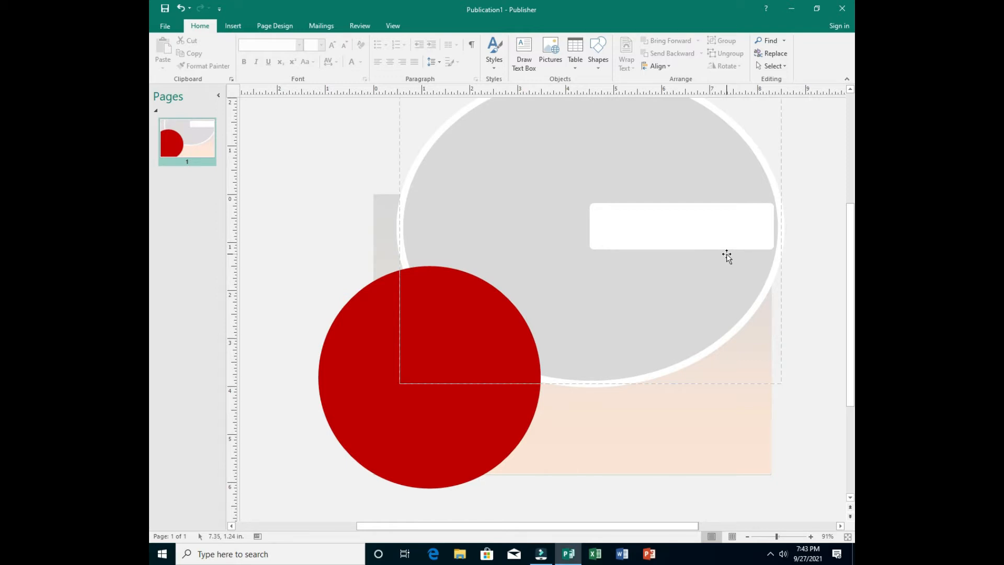
Add a text box about 3.45 by 0.69 inches inside the white banner, reading "Gicho solutions"
click(521, 49)
drag(600, 209, 767, 243)
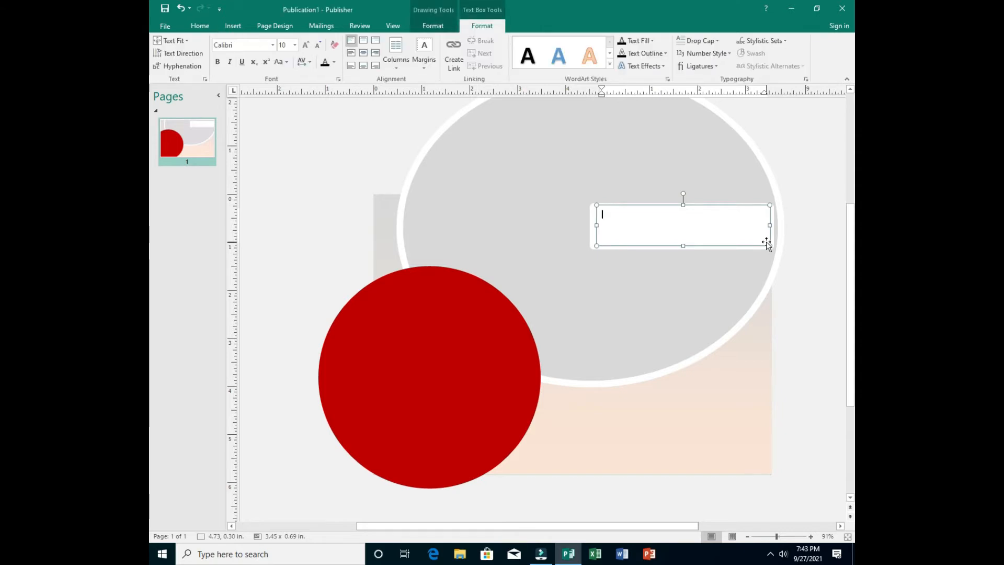
text(a)
text(icho solution)
text( sc)
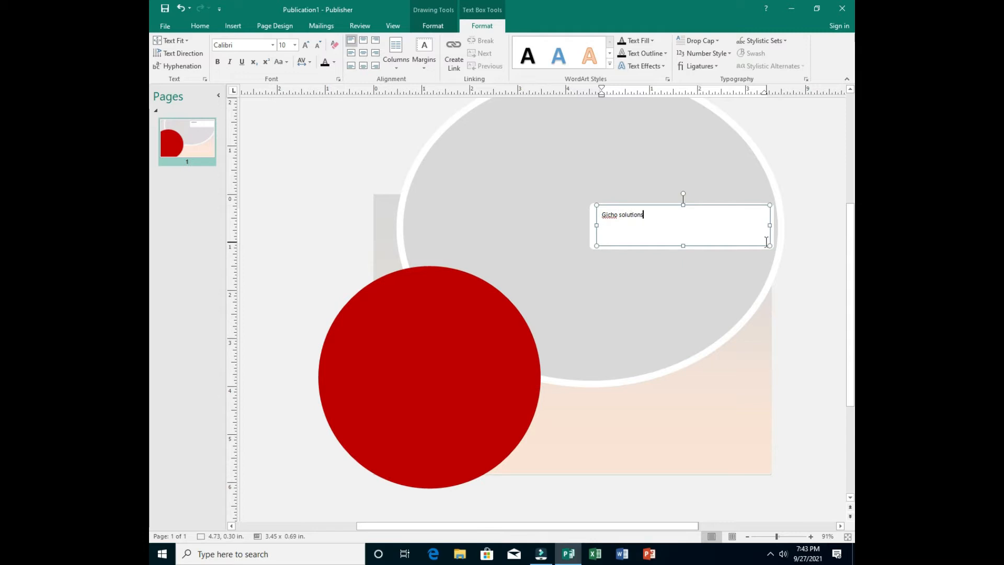
Enlarge the banner text "Gicho solutions" to 26 pt and make it bold
key(ctrl+a)
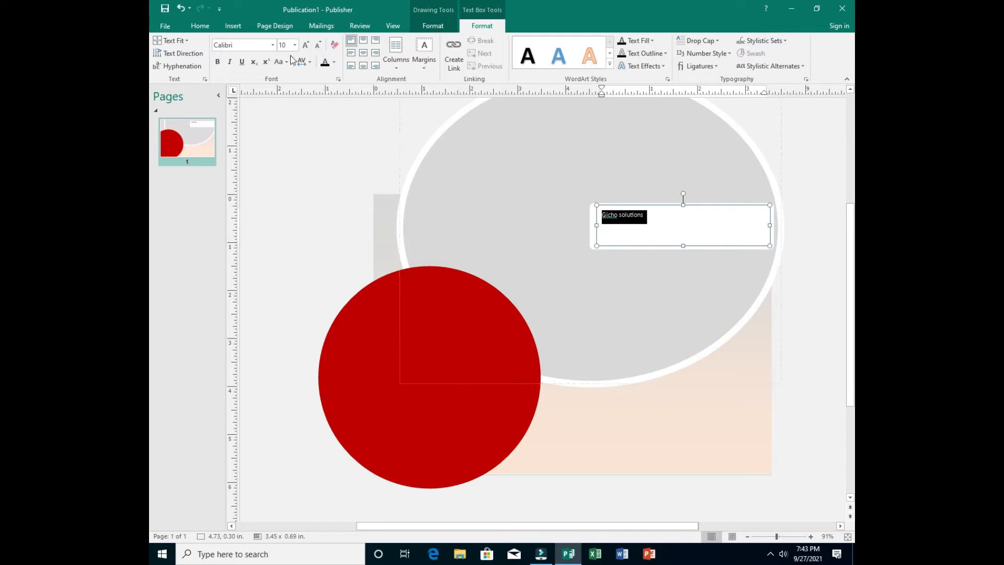
click(306, 46)
click(306, 45)
click(306, 45)
click(306, 45)
click(306, 45)
click(306, 46)
click(306, 48)
click(307, 47)
click(307, 47)
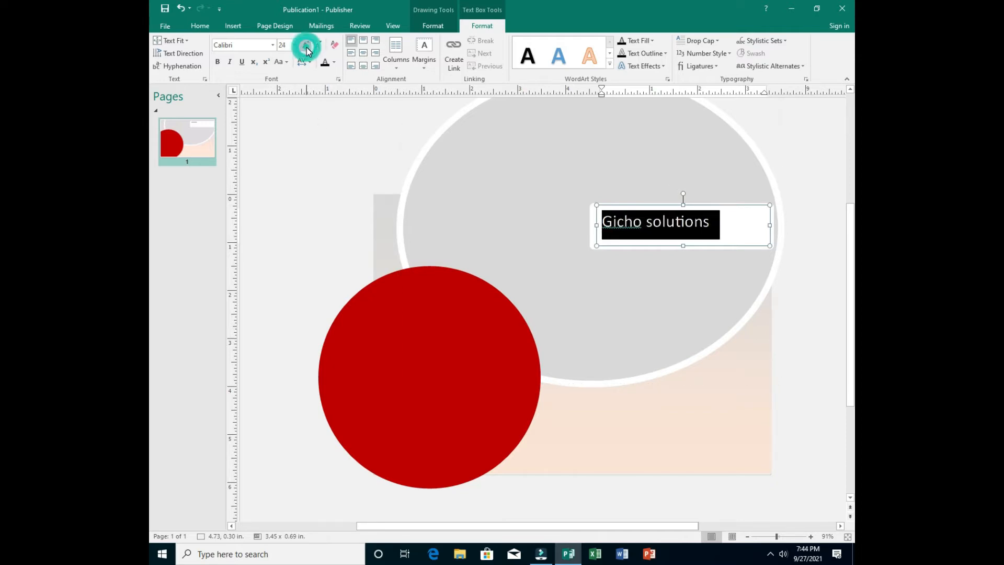
click(218, 63)
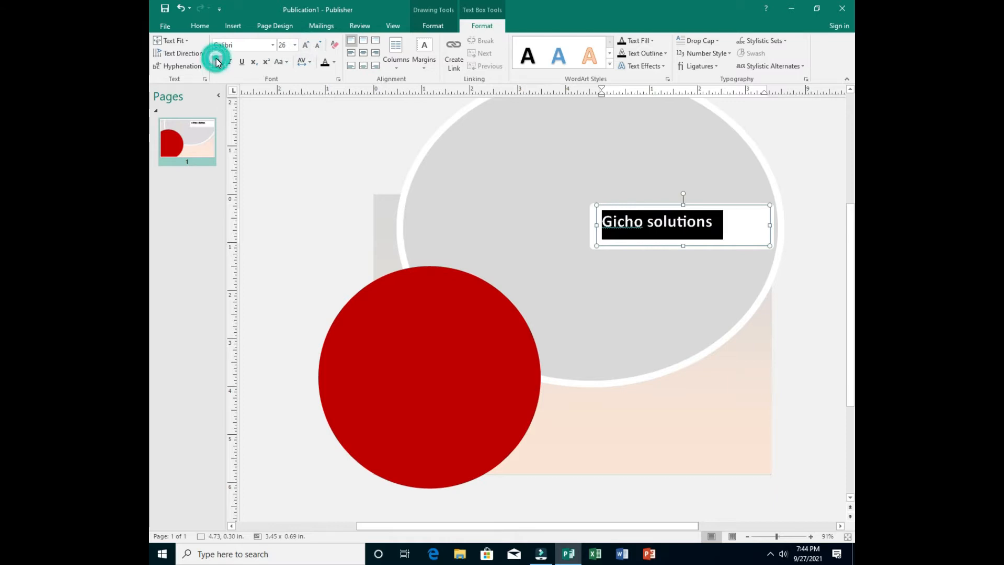
Set the banner title to all caps and change its font to Century Gothic
click(287, 62)
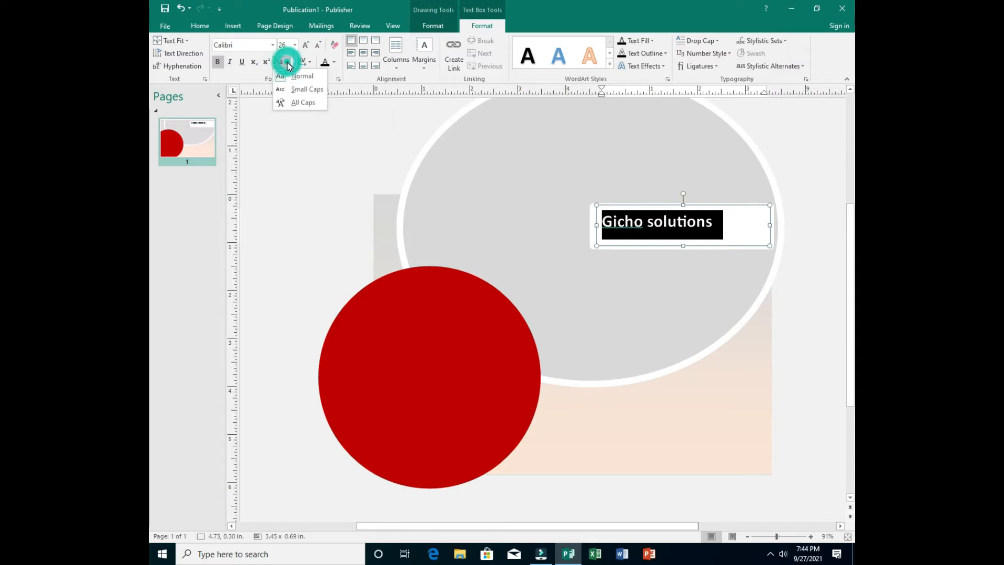
click(300, 103)
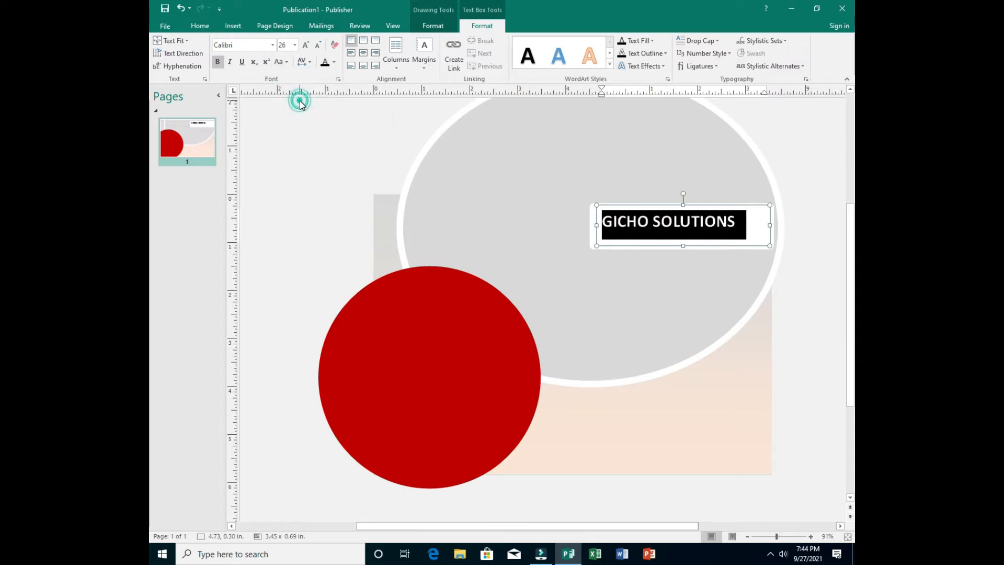
click(272, 46)
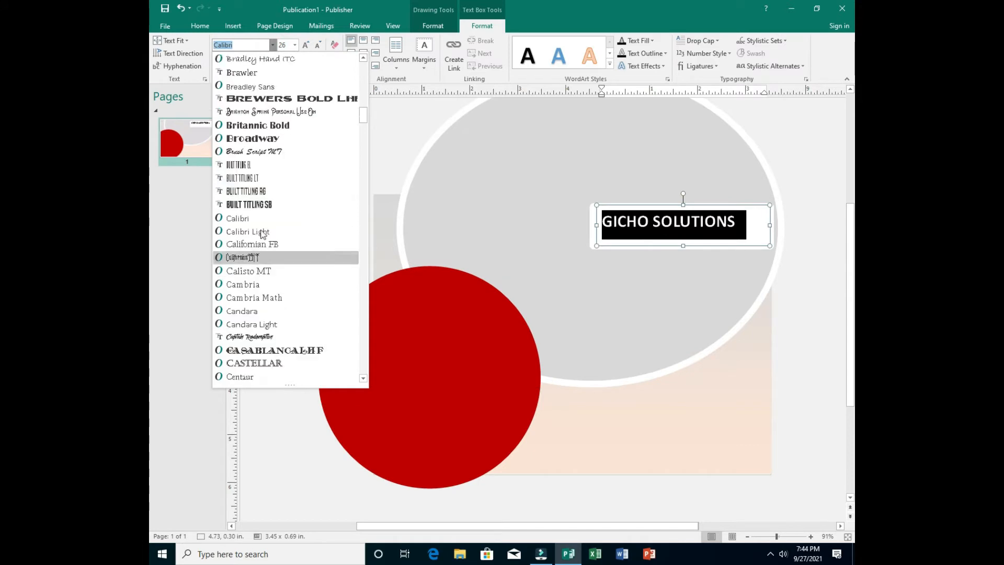
scroll(263, 235, down, 5)
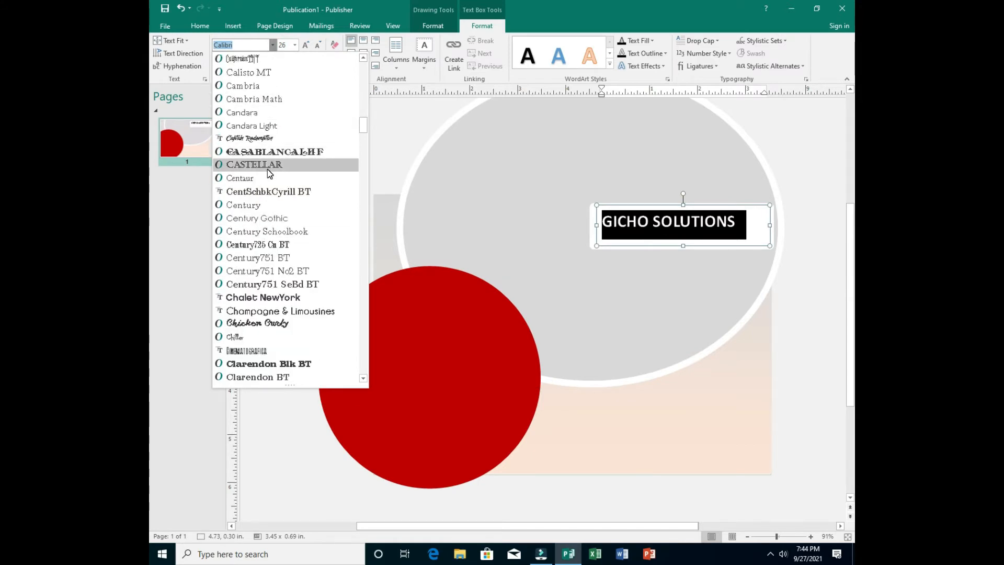
click(253, 218)
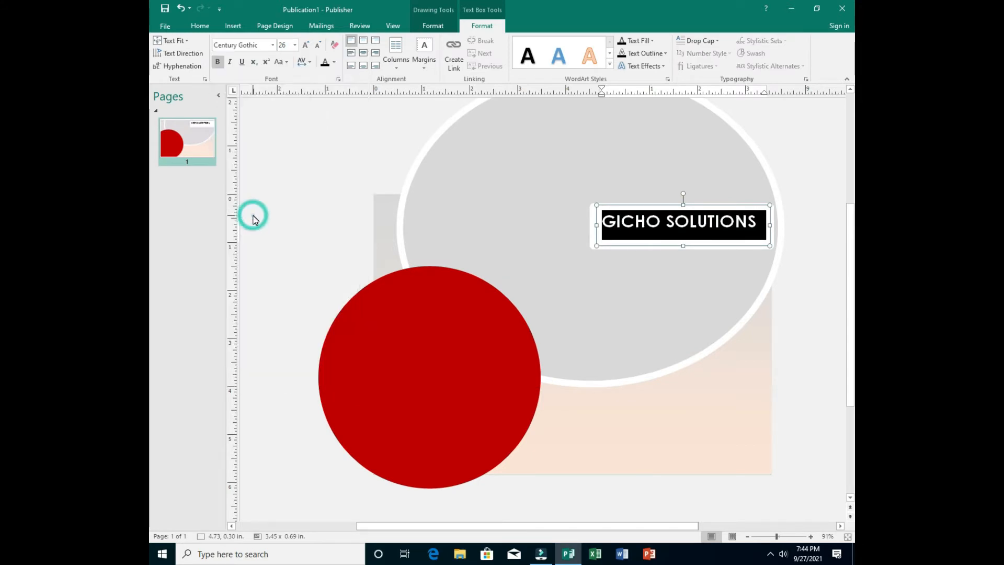
click(824, 258)
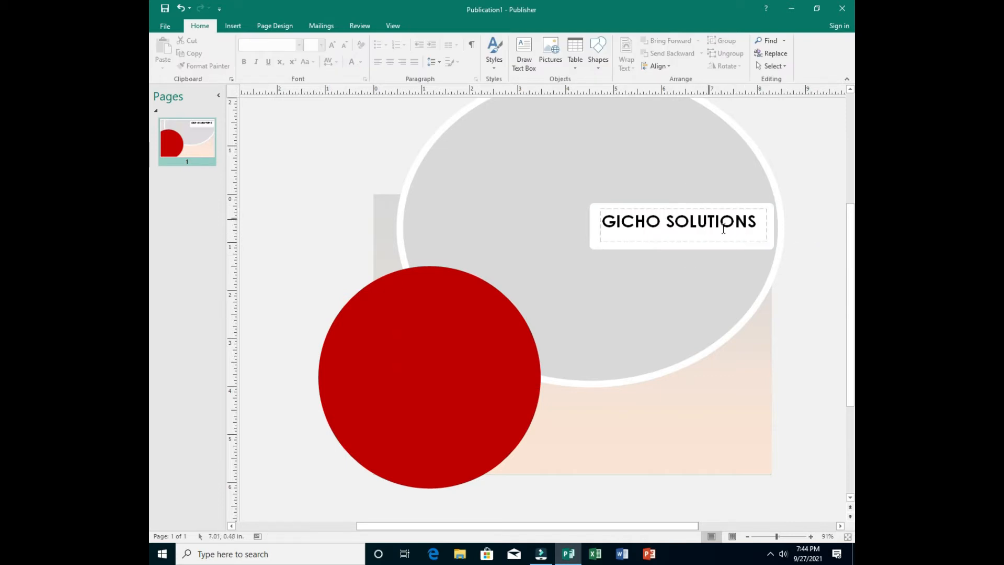
Add the tagline "Your partner in the far EAast & south Asia" below the title and extend the text box to about 1.66 inches high
click(759, 225)
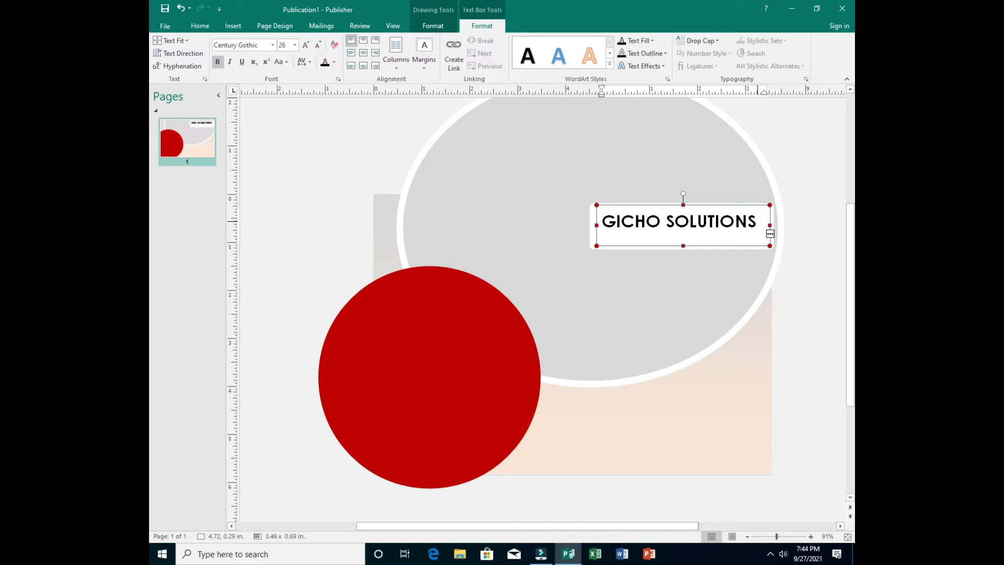
key(Caps_Lock)
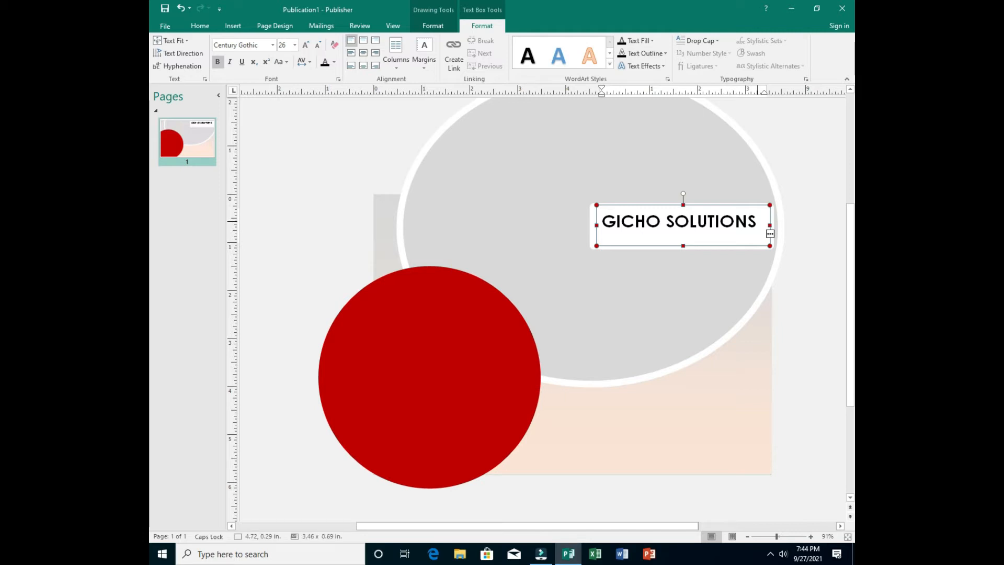
key(Caps_Lock)
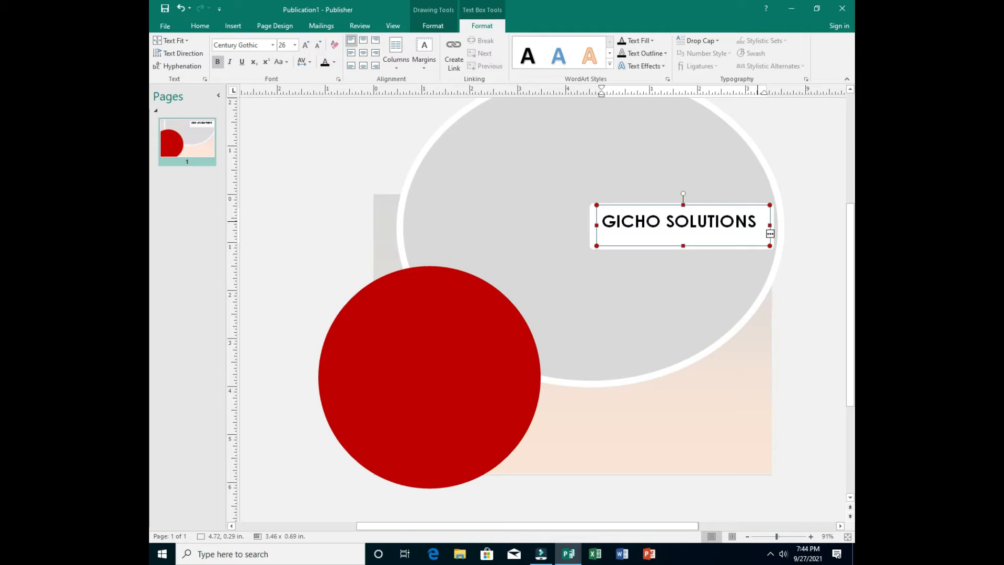
key(Caps_Lock)
key(Caps_Lock)
drag(682, 245, 682, 292)
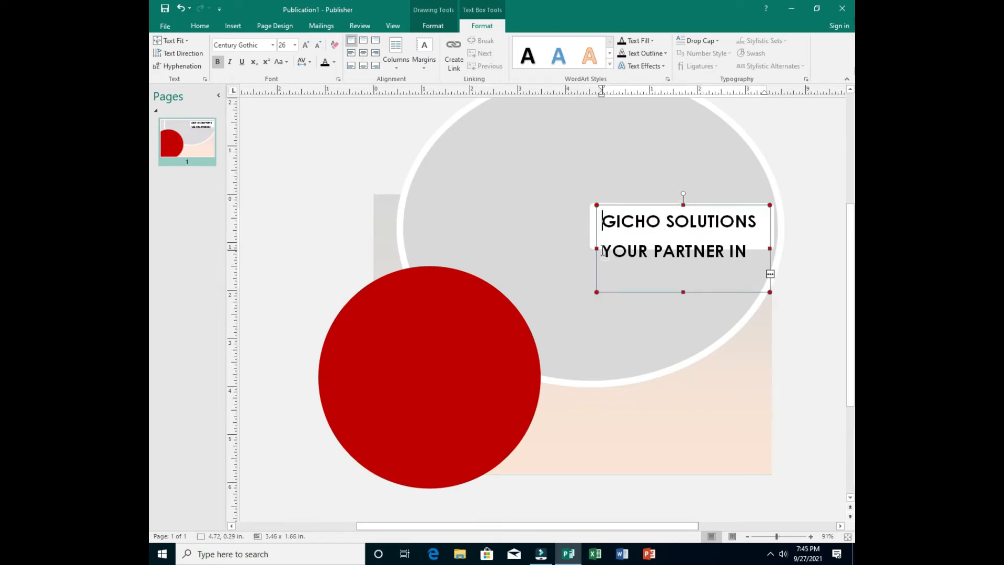
Reduce the spacing between lines to 0.69sp for all text in the banner's text box
drag(603, 251, 783, 282)
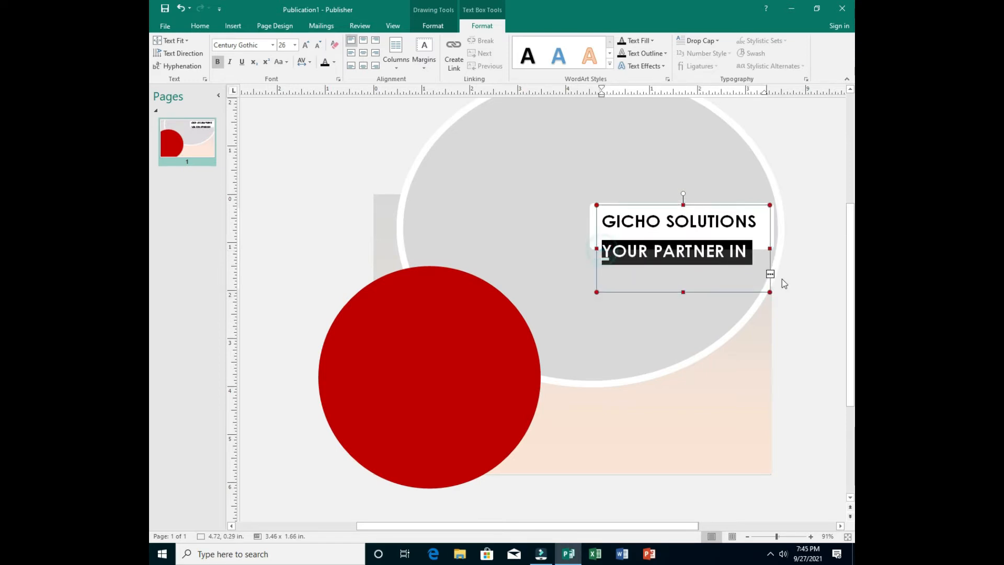
click(686, 243)
key(ctrl+a)
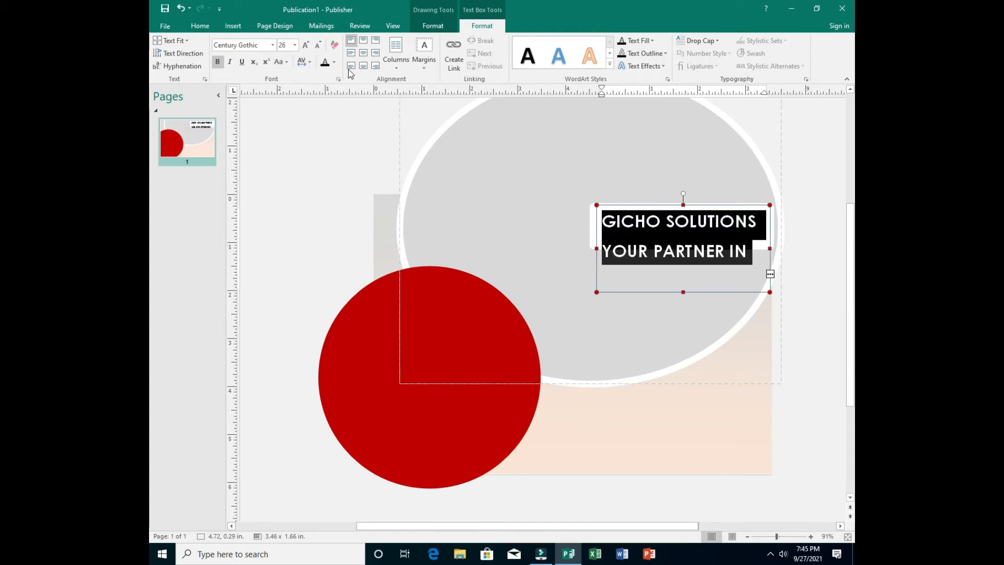
click(200, 25)
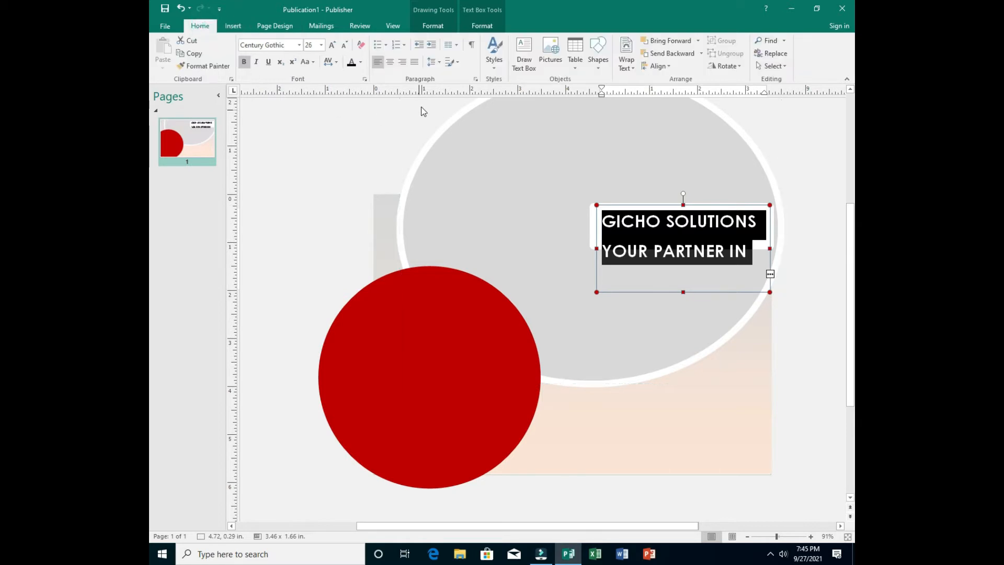
click(442, 64)
click(463, 171)
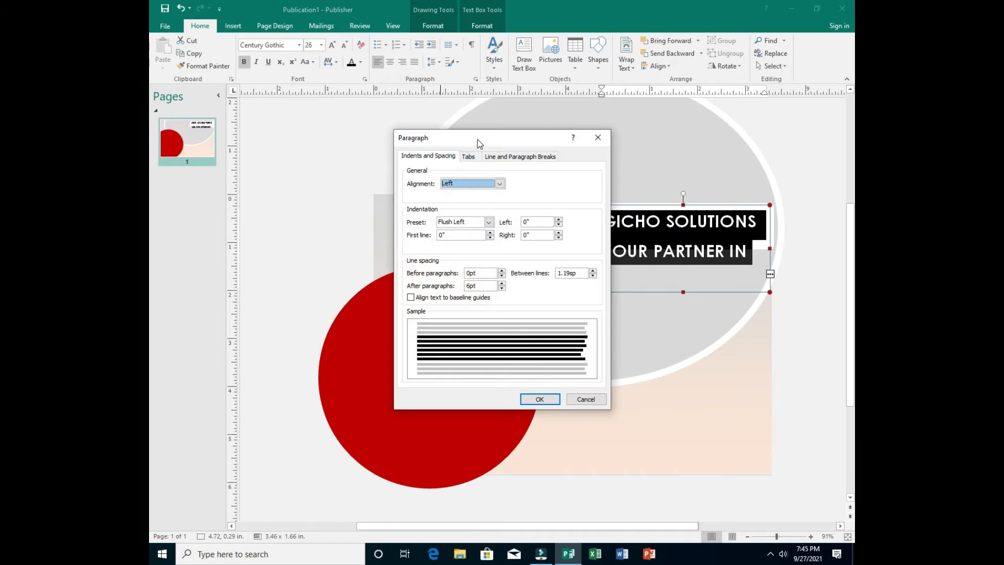
click(593, 275)
click(593, 276)
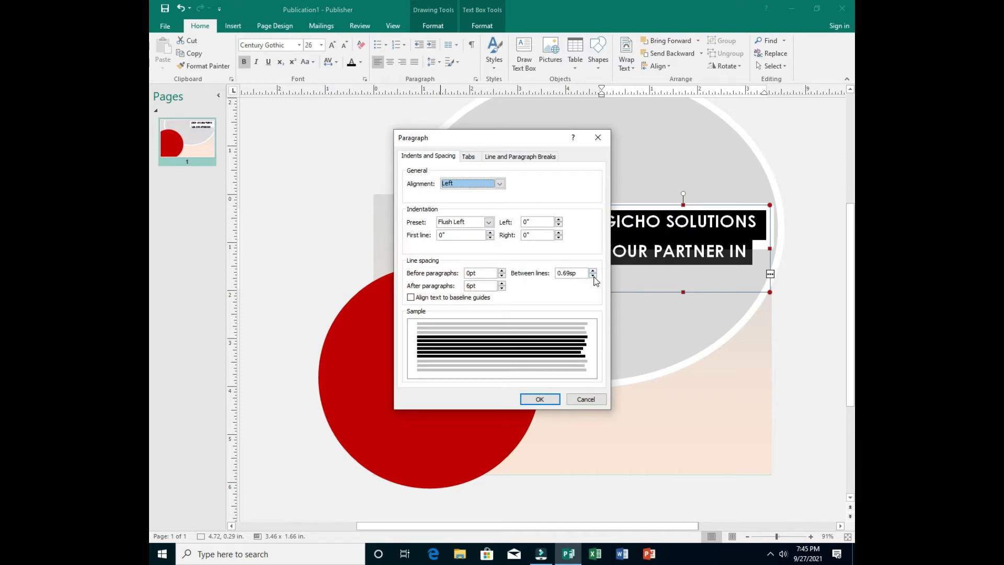
click(540, 399)
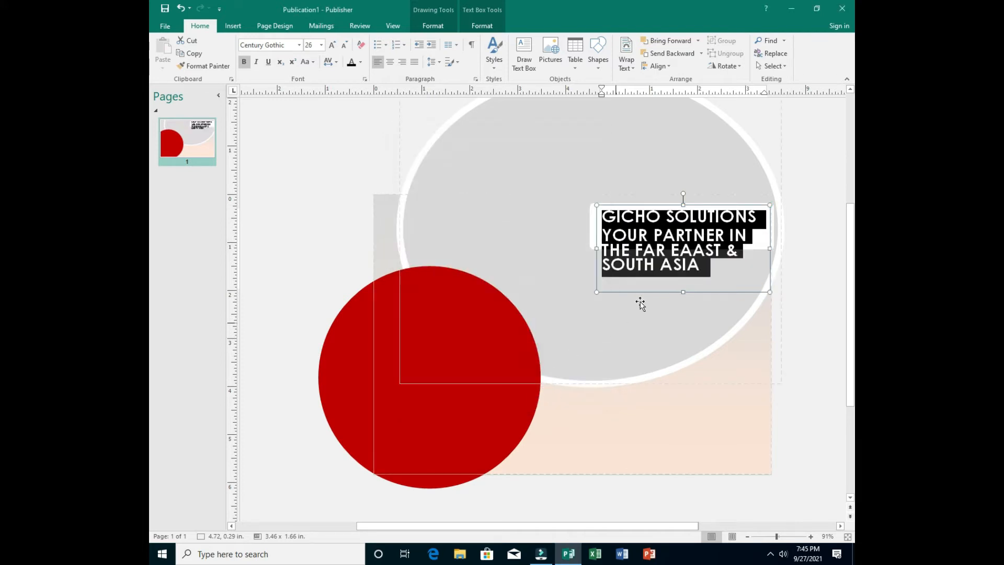
Reduce the tagline's font size to 10 pt, leaving out the title line
click(701, 269)
drag(702, 269, 618, 237)
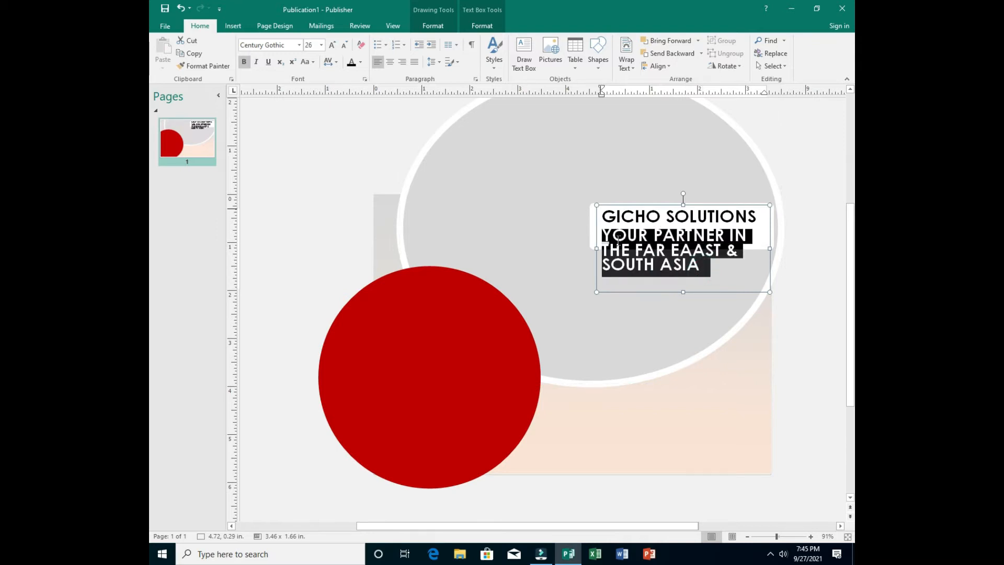
click(344, 47)
click(344, 46)
click(344, 46)
click(344, 46)
click(344, 47)
click(344, 47)
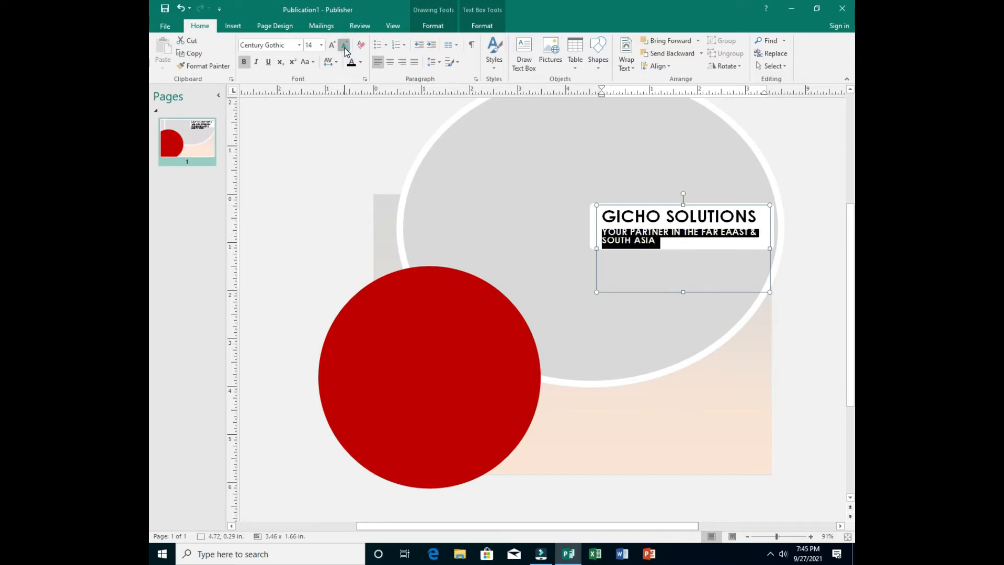
click(344, 46)
click(344, 47)
click(344, 46)
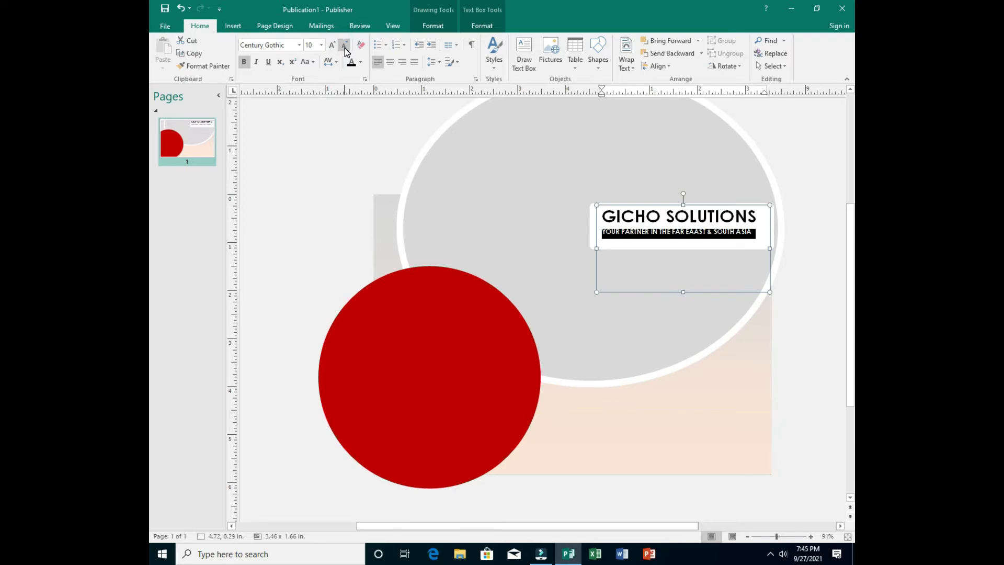
Switch the tagline to normal case and correct its misspelled word to "East"
click(313, 61)
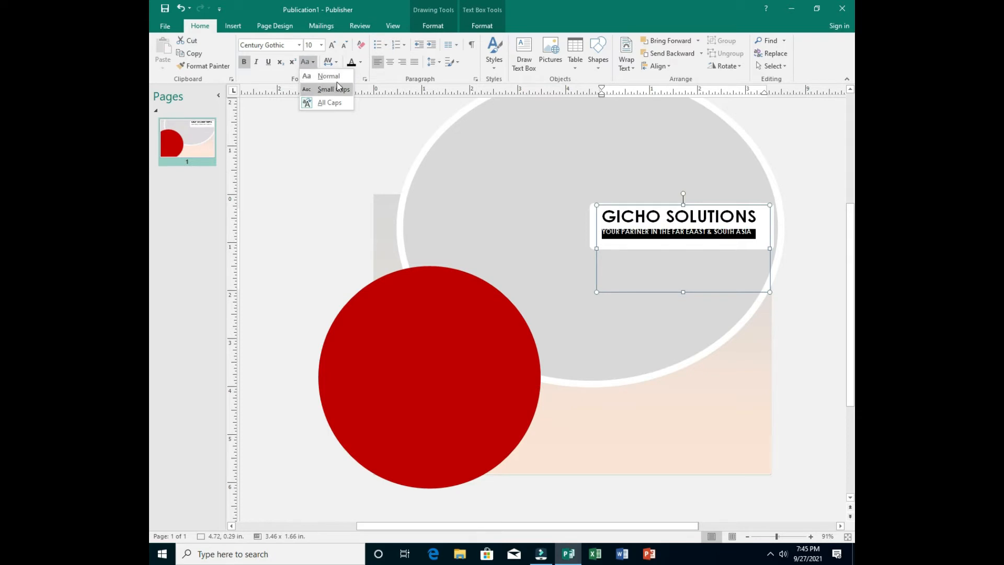
click(328, 76)
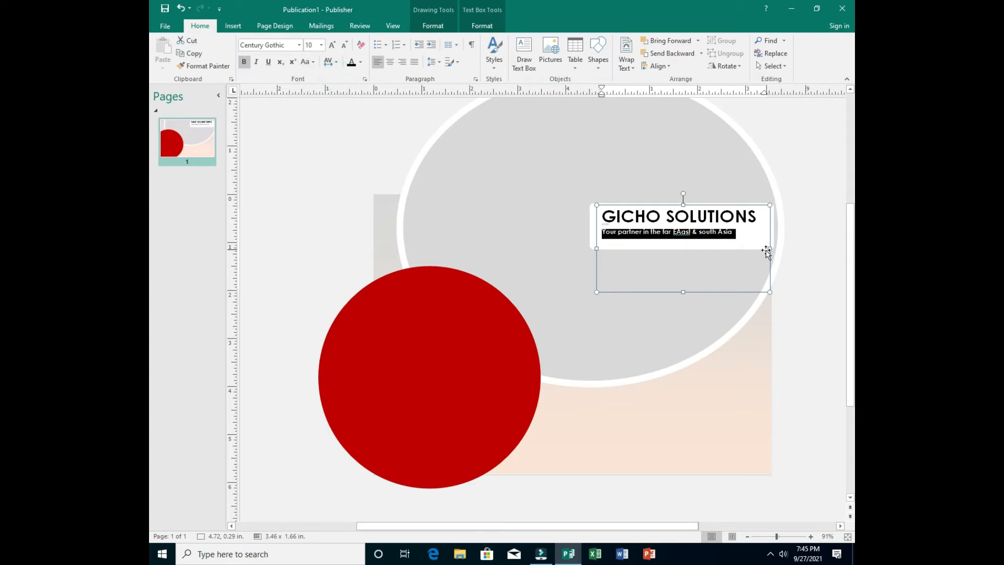
click(678, 234)
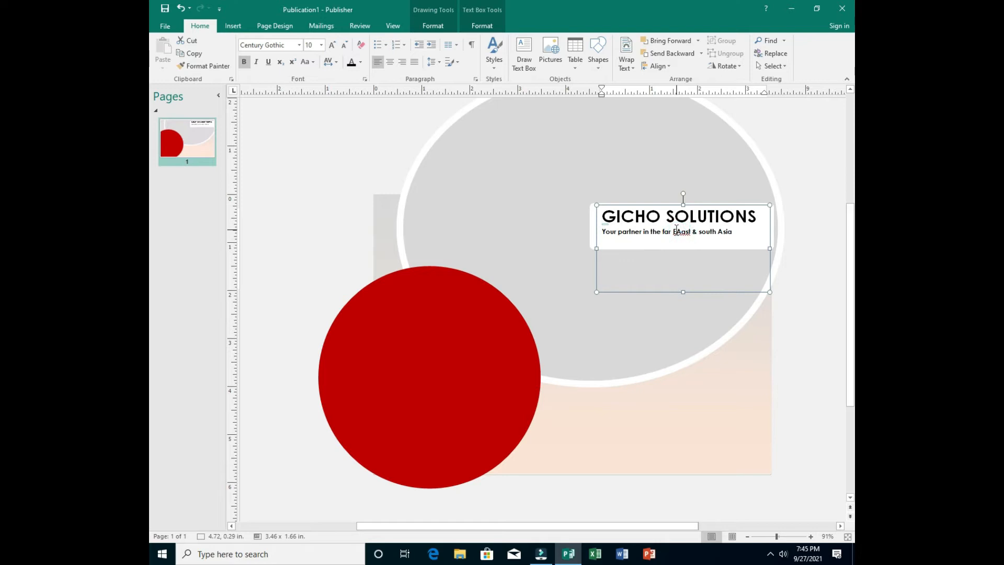
right_click(679, 232)
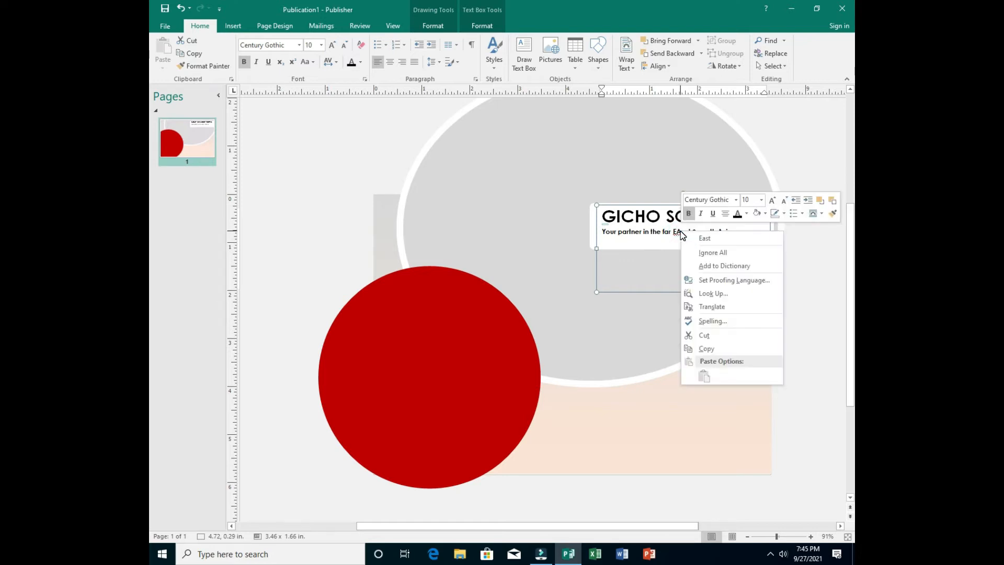
click(705, 238)
click(819, 277)
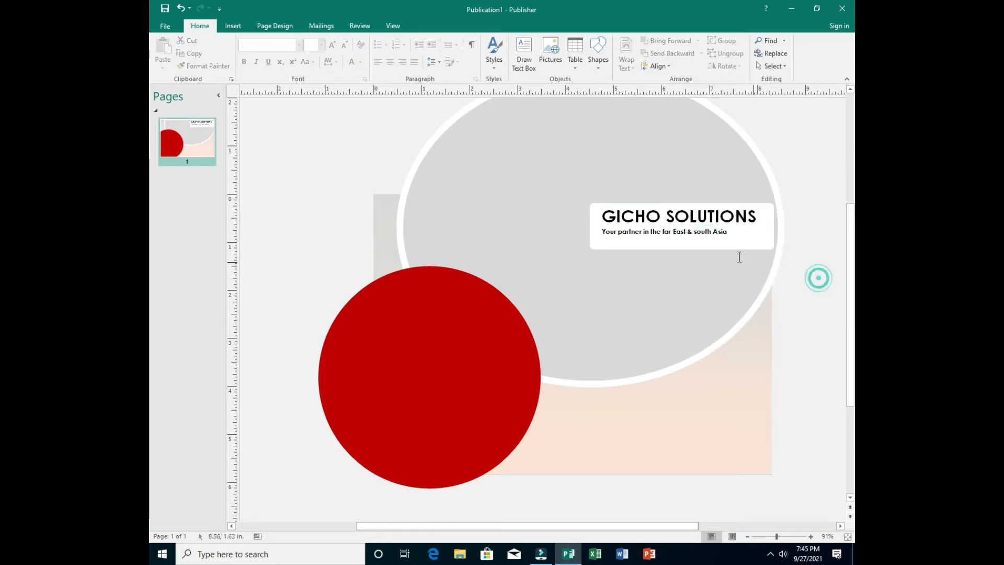
Centre the title and tagline horizontally in the banner's text box
drag(749, 230, 602, 213)
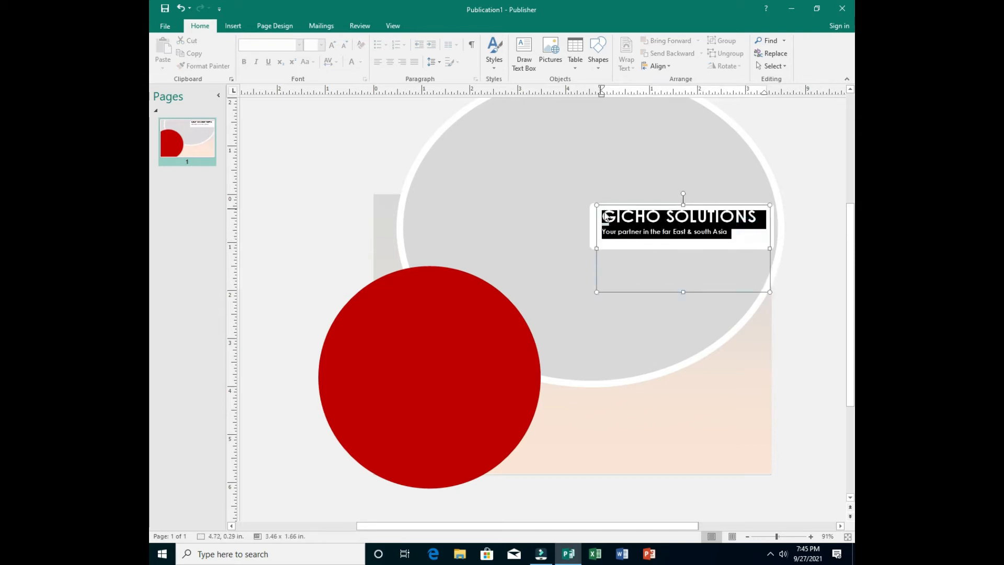
click(392, 61)
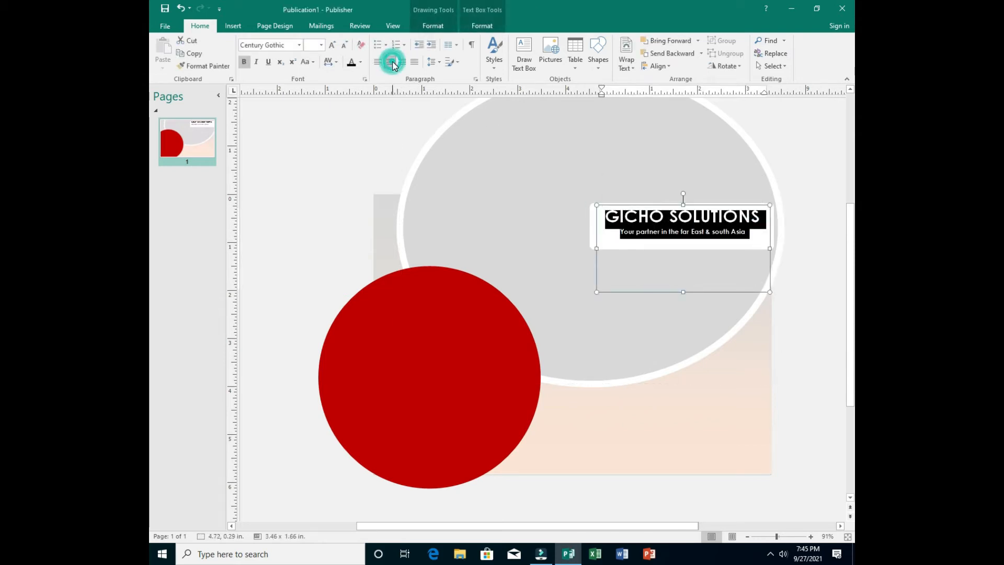
click(802, 279)
Increase the tagline's font size to 12 pt
drag(747, 233, 622, 232)
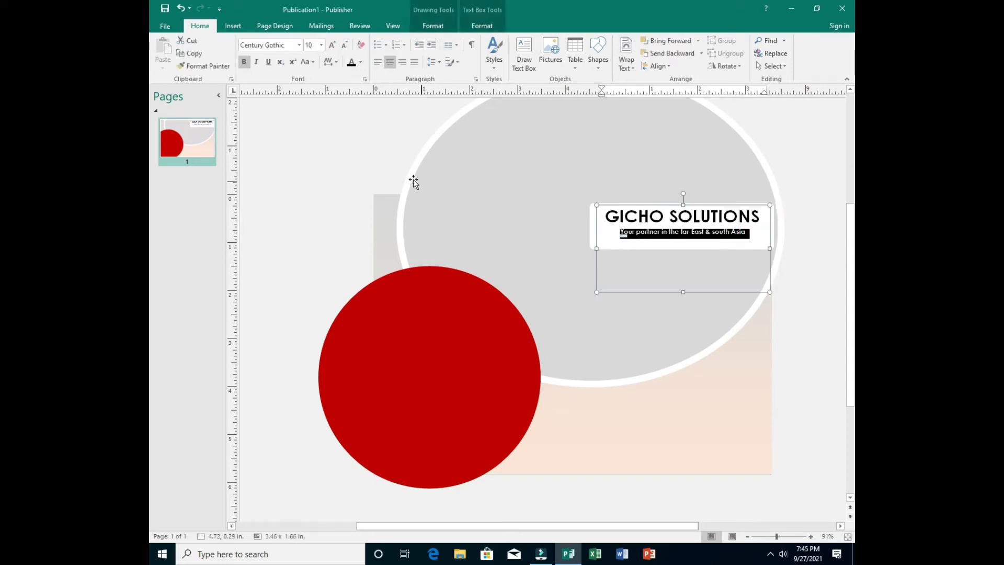
click(333, 45)
click(333, 45)
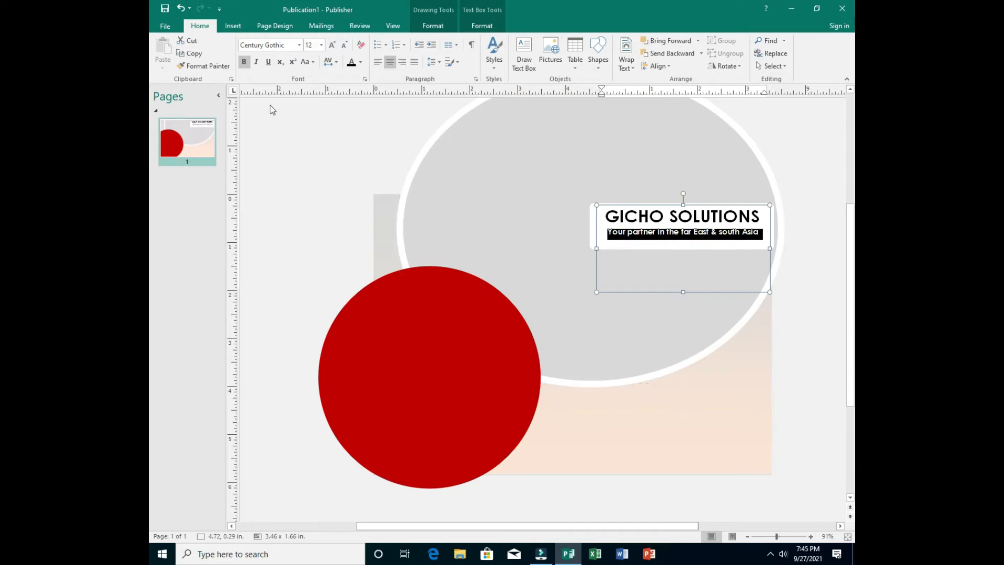
Shorten the title-and-tagline text box from below to about 0.68 in high so it fits inside the white banner
click(819, 270)
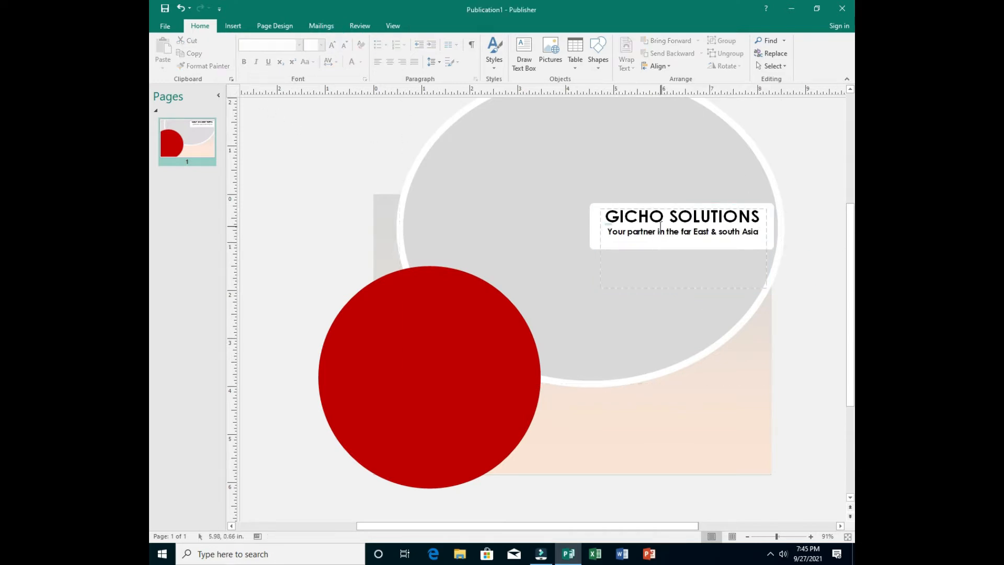
click(679, 286)
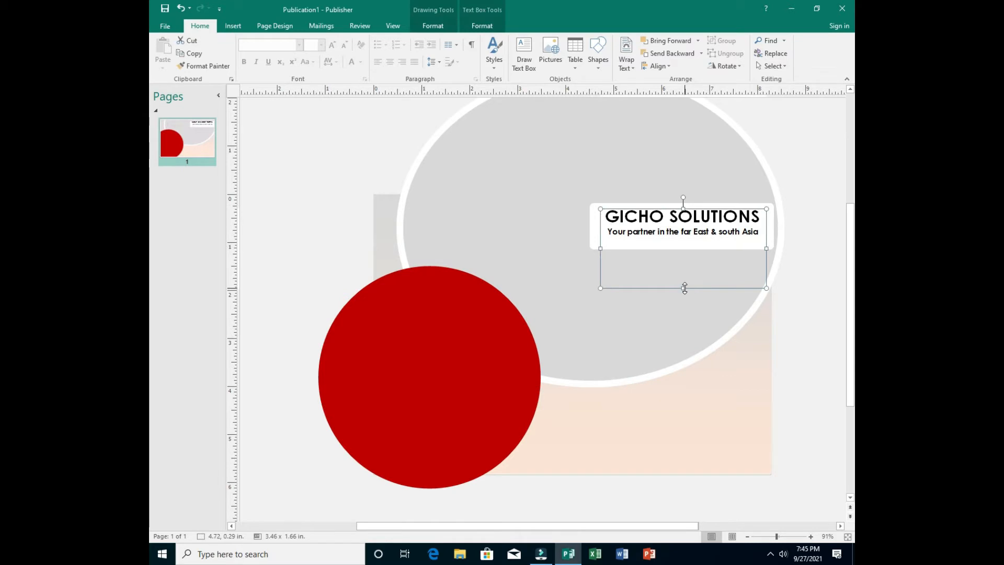
drag(684, 287, 682, 241)
click(807, 285)
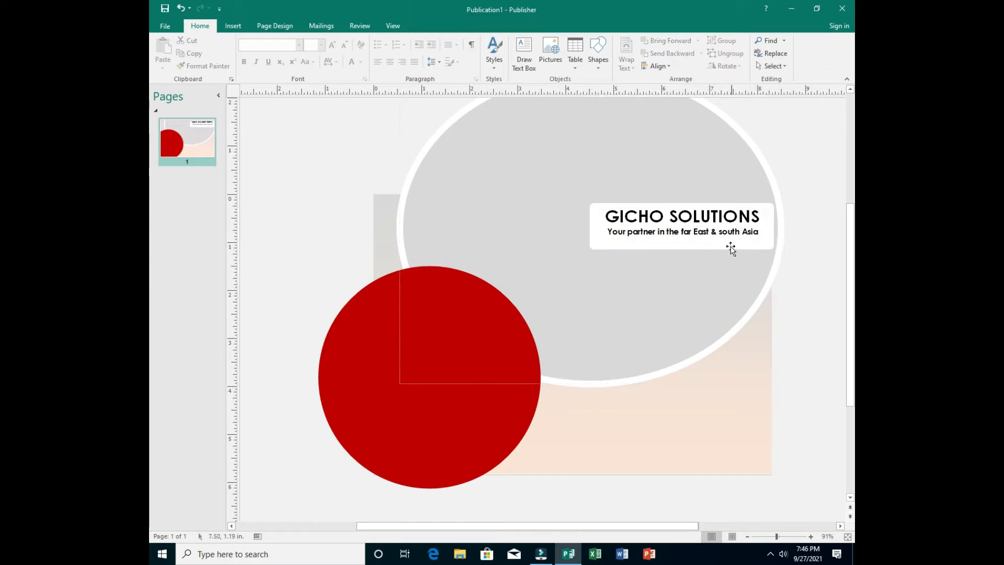
Move the title-and-tagline text box slightly down to centre it vertically in the white banner
click(713, 231)
click(695, 203)
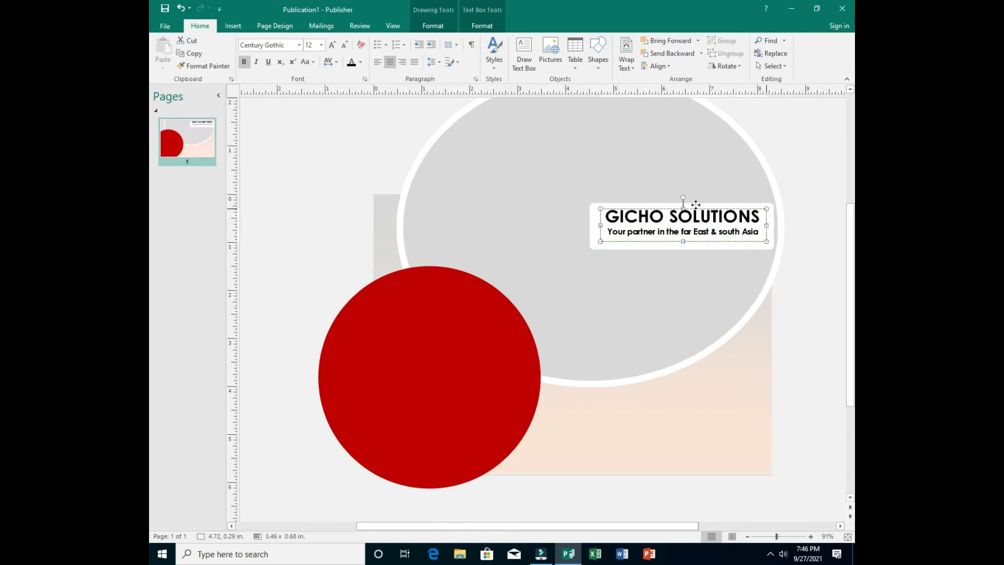
drag(695, 205, 695, 206)
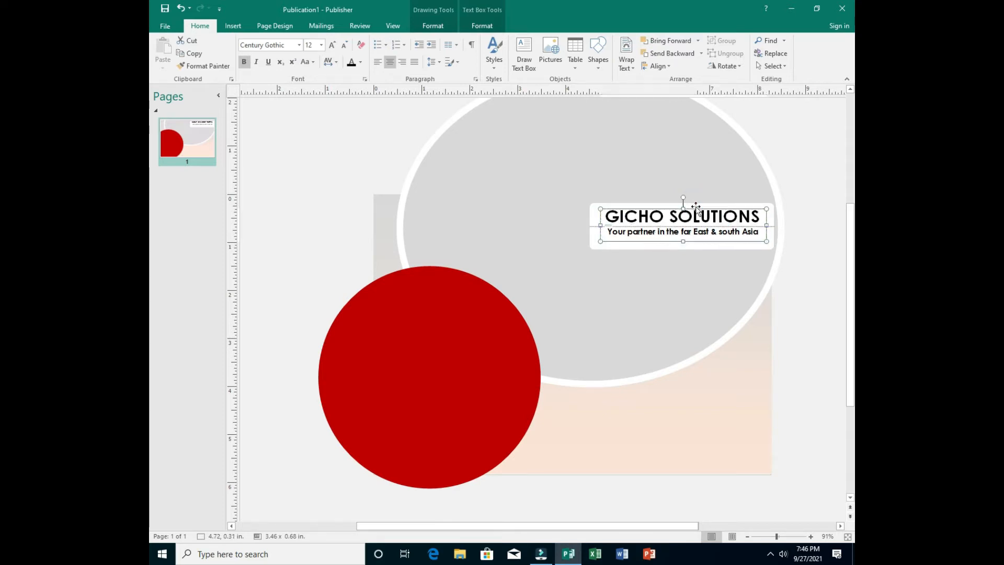
click(818, 277)
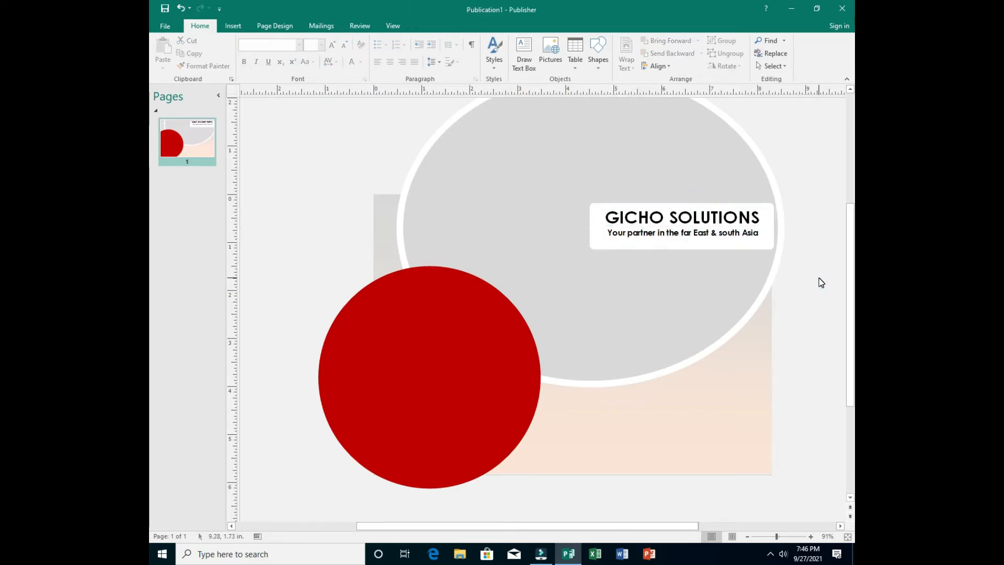
Resize the large grey circle to about 7.67 x 7.04 in by narrowing its width and extending it downward
click(764, 293)
drag(781, 227, 767, 228)
drag(584, 385, 582, 408)
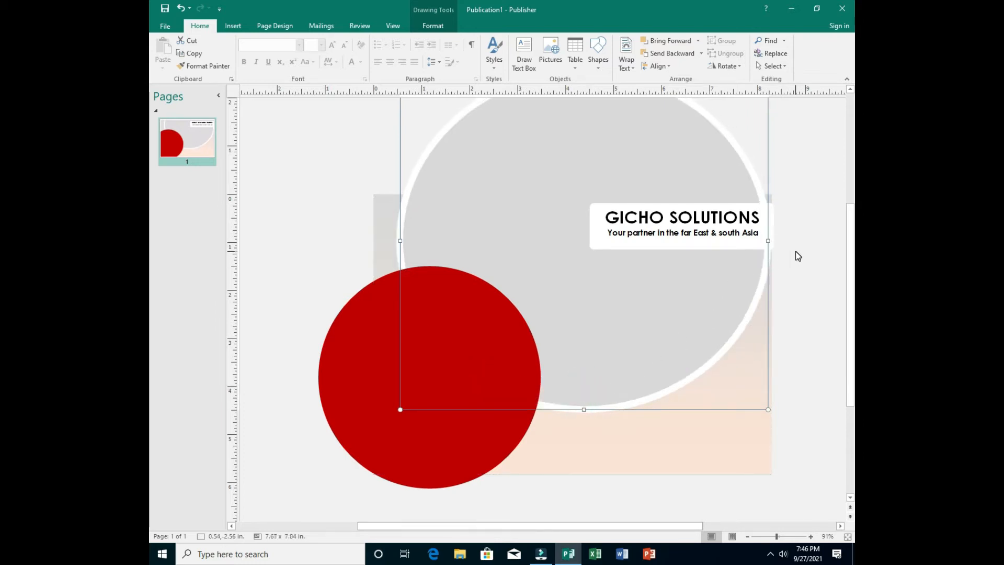
Nudge the large grey circle slightly up and to the right so its edge meets the page's right edge
click(736, 334)
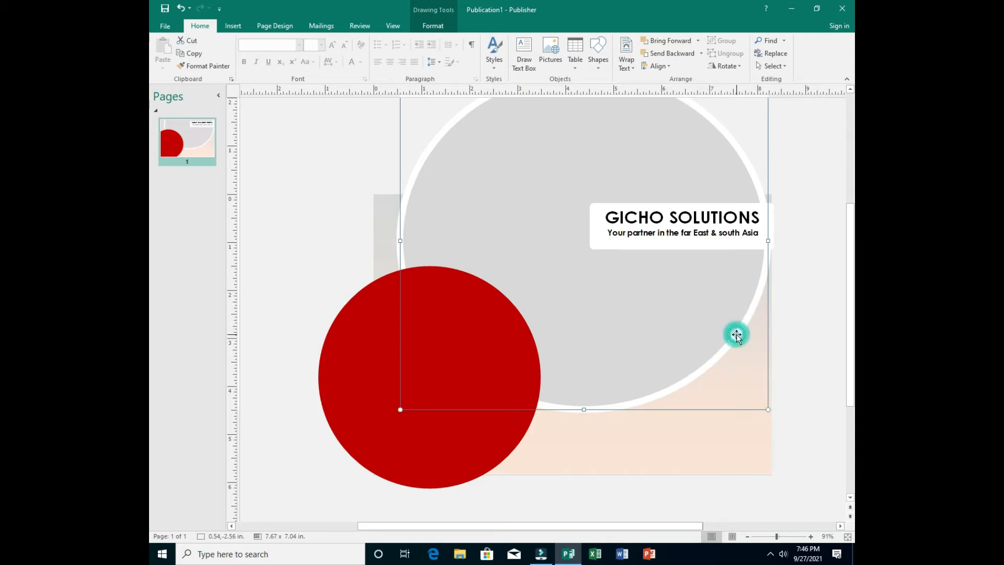
key(Up)
key(Up)
key(Up)
key(Up)
key(Up)
key(Up)
key(Up)
key(Up)
key(Right)
key(Right)
key(Right)
key(Right)
key(Right)
key(Right)
key(Right)
key(Right)
key(Right)
key(Right)
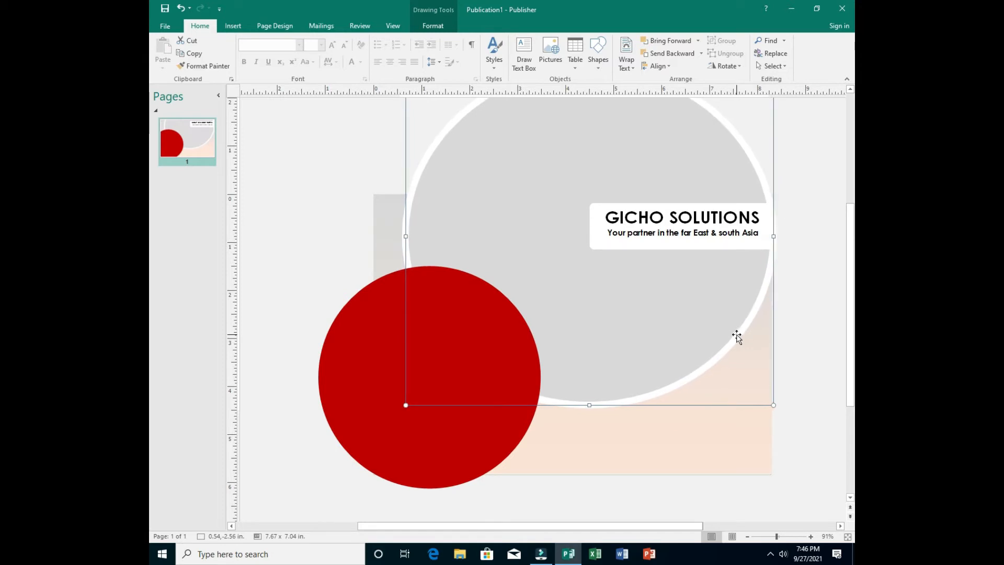
click(817, 348)
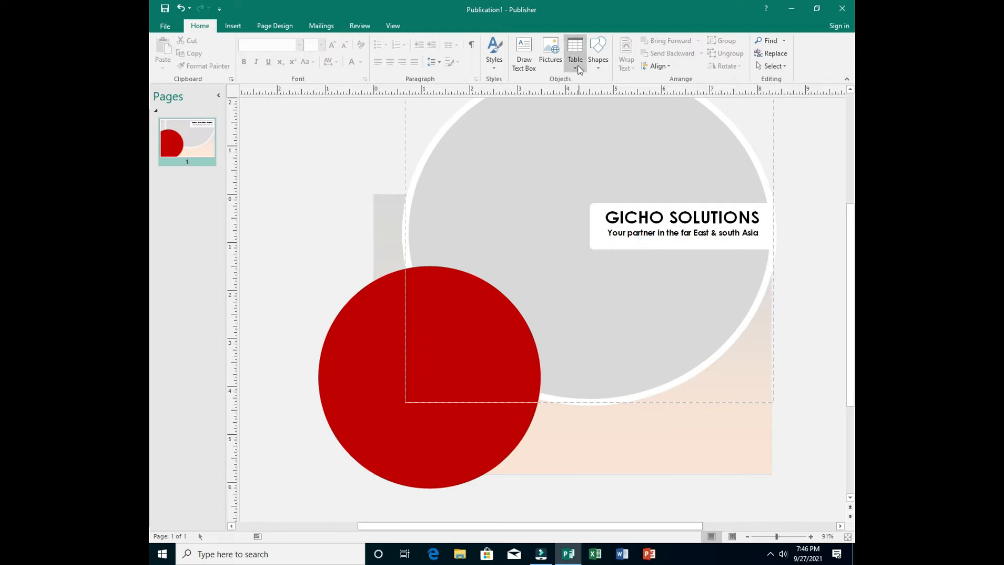
Draw a text box about 4.25 x 0.88 in below the banner and enter "Sourcing from" and "CHINA OR INDIA" on two lines
click(525, 47)
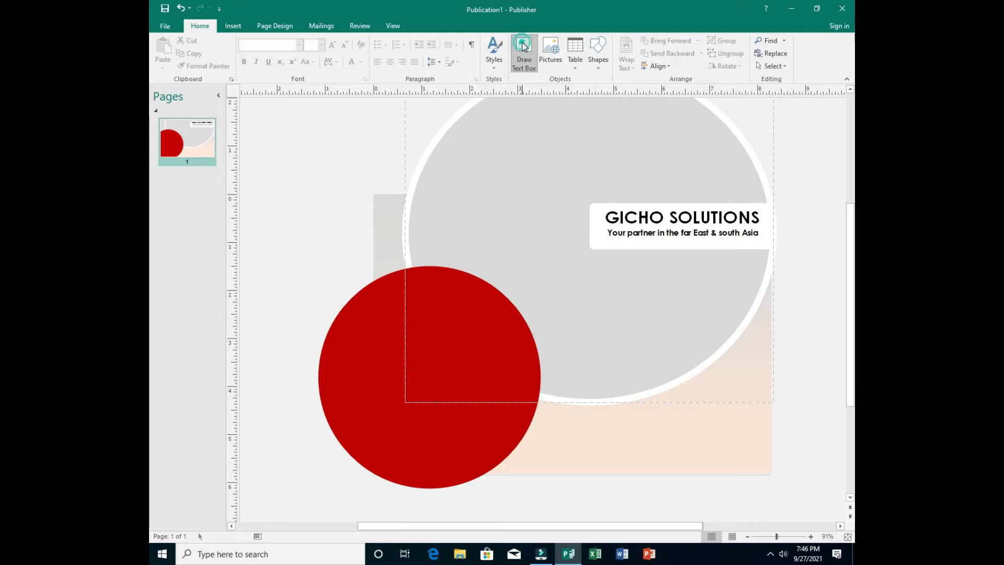
mouse_move(541, 280)
mouse_down()
mouse_move(679, 320)
mouse_move(749, 325)
mouse_up()
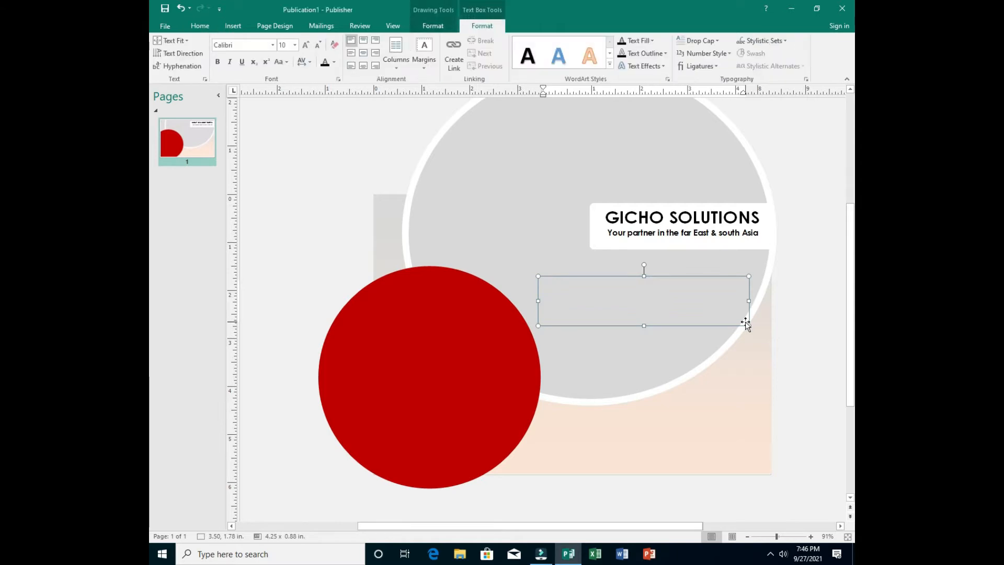
text(sourcing from)
key(Caps_Lock)
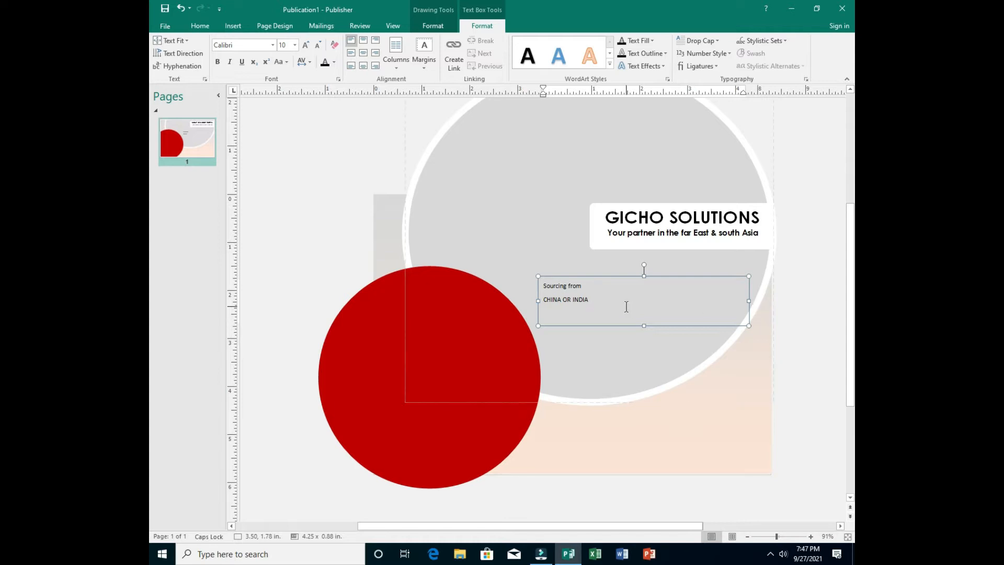
Set the font of both lines in the sourcing text box to Century Gothic
drag(611, 305, 544, 291)
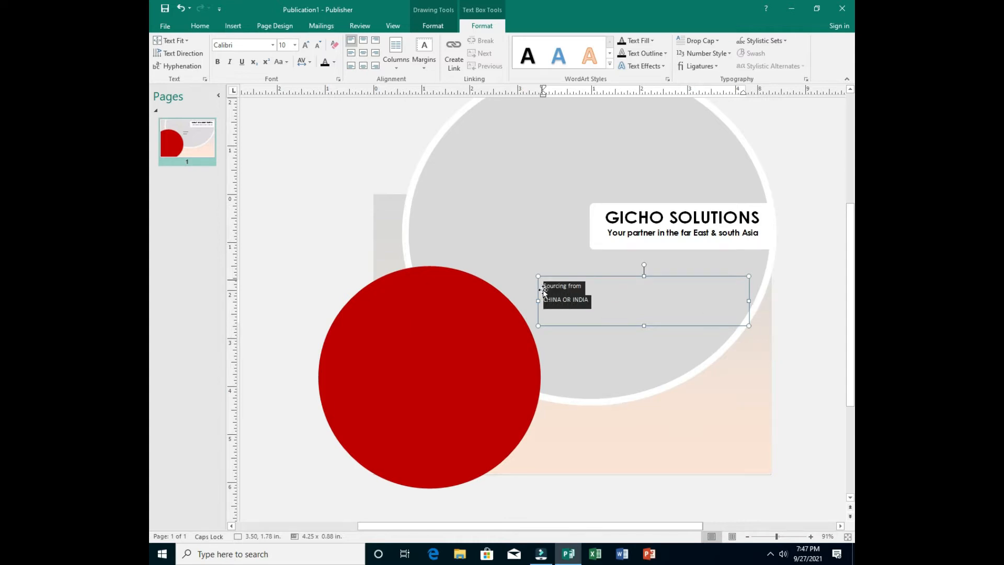
click(598, 297)
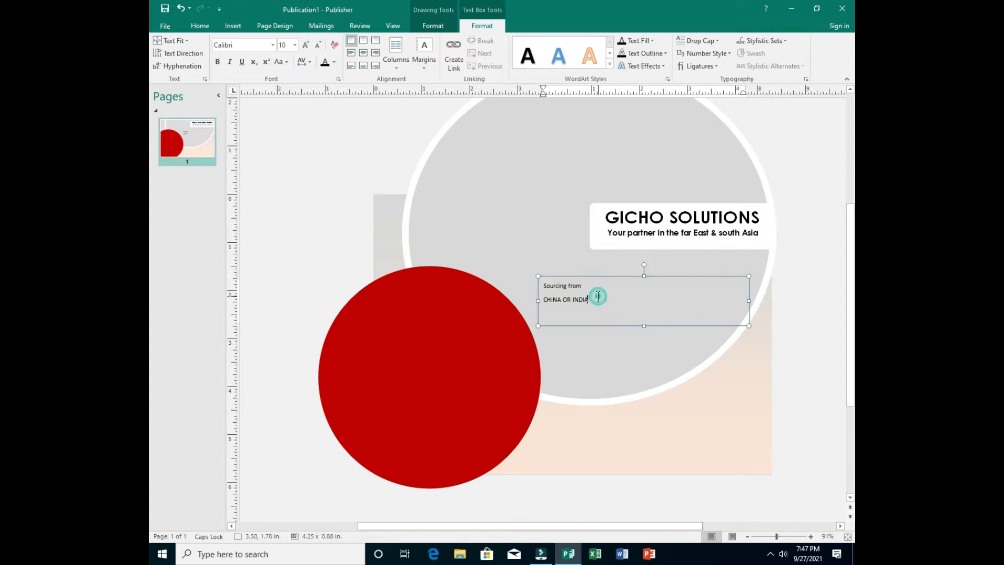
drag(595, 296, 544, 287)
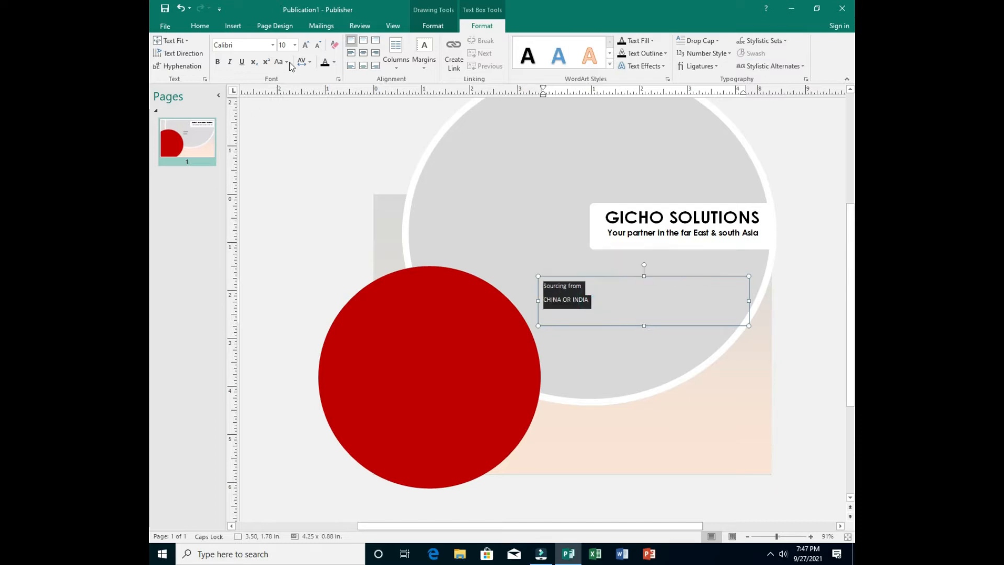
click(272, 45)
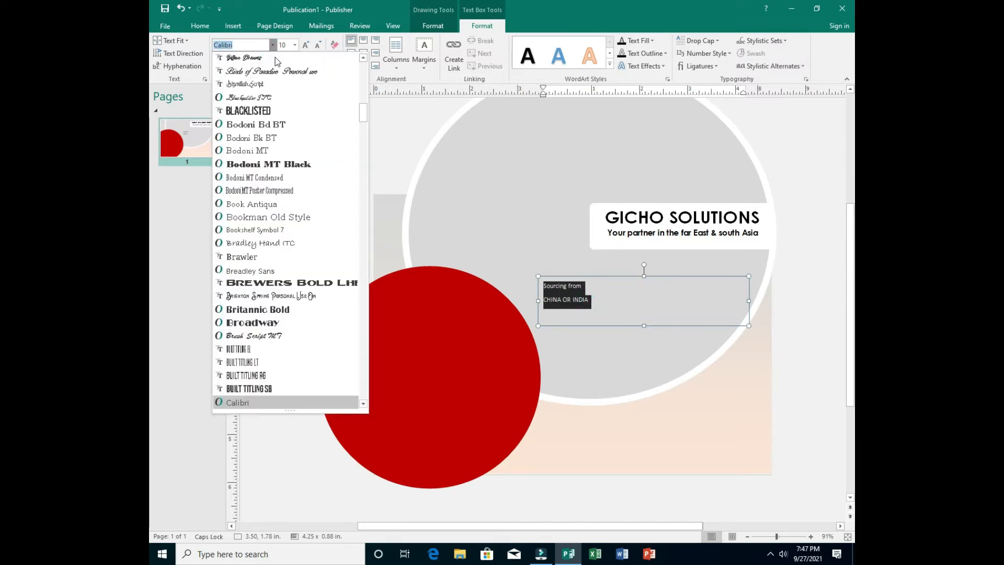
scroll(292, 94, up, 5)
scroll(292, 94, up, 15)
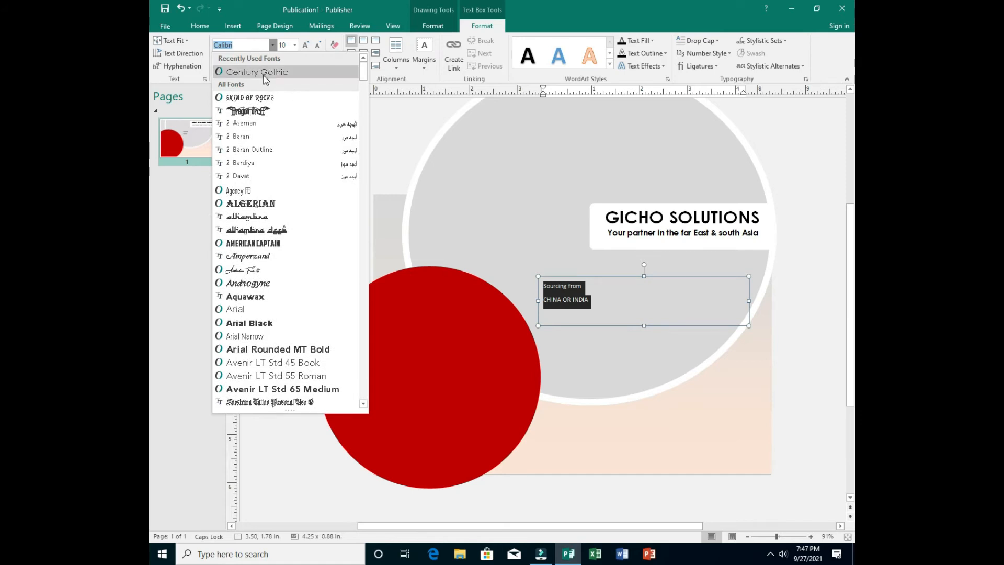
click(265, 76)
Increase both sourcing lines to 24 pt and extend their text box downward to about 1.66 in high
click(307, 45)
click(307, 45)
click(306, 45)
click(306, 45)
click(306, 45)
click(307, 46)
click(306, 45)
drag(643, 326, 654, 363)
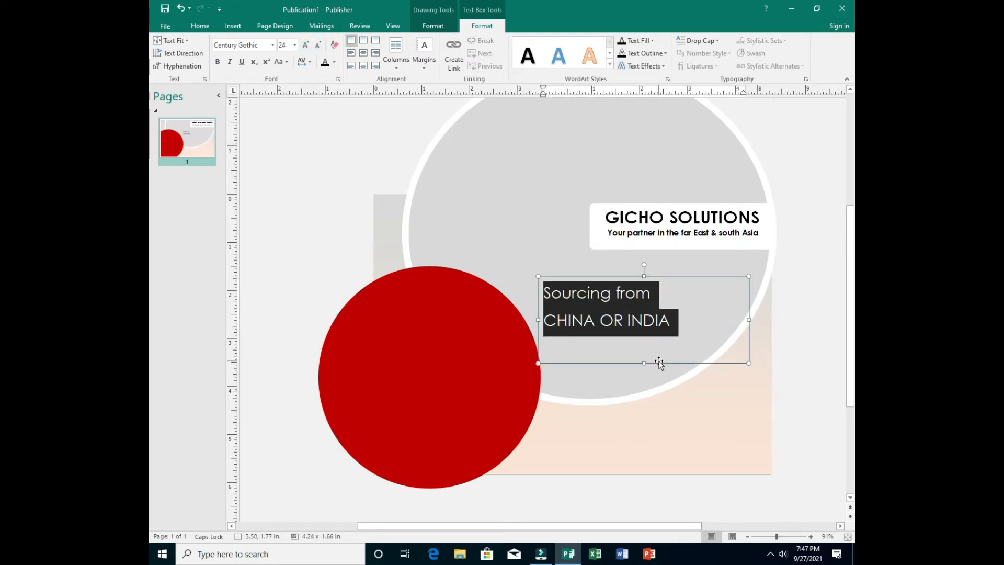
Try small caps on the "Sourcing from" line and return it to normal case
triple_click(653, 296)
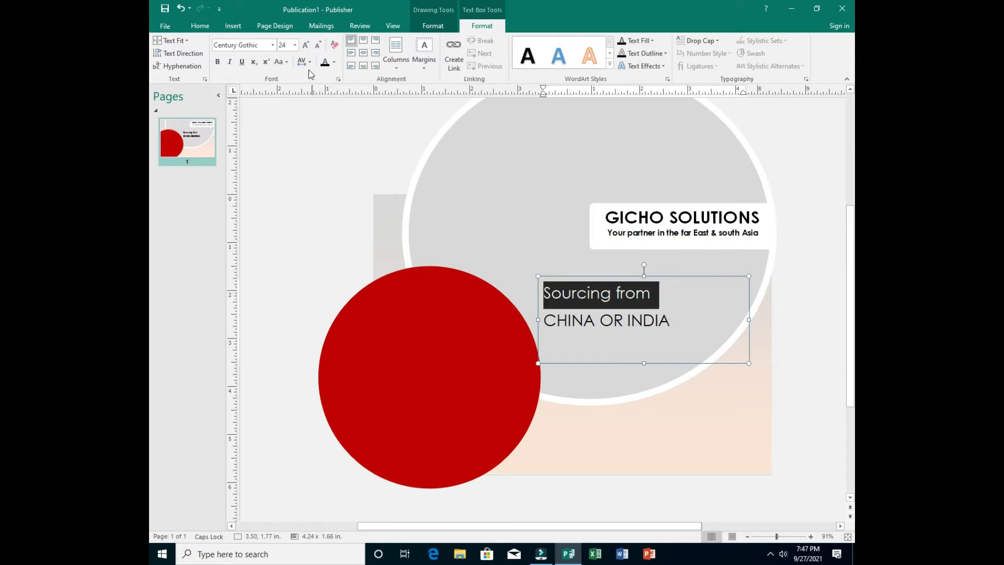
click(287, 62)
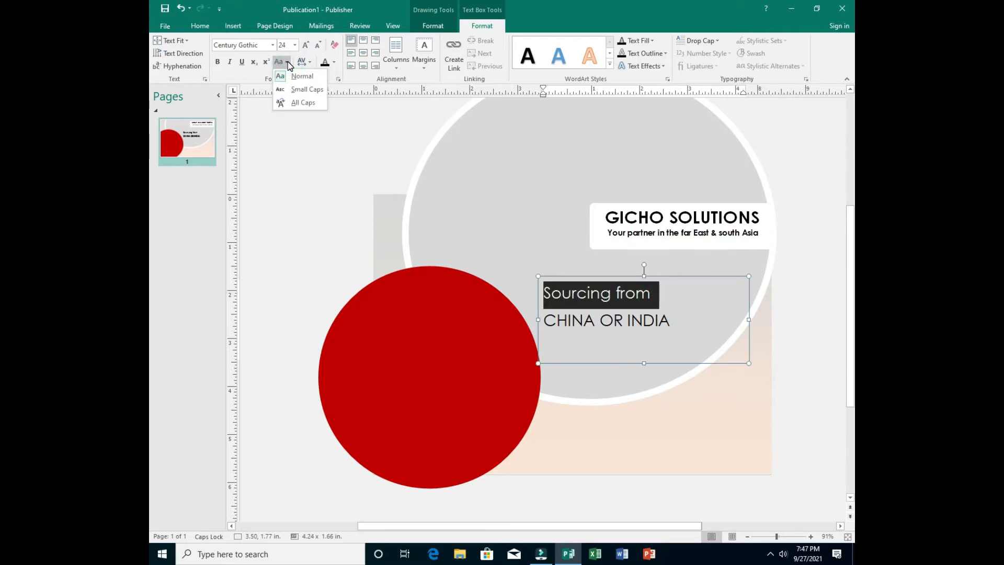
click(309, 90)
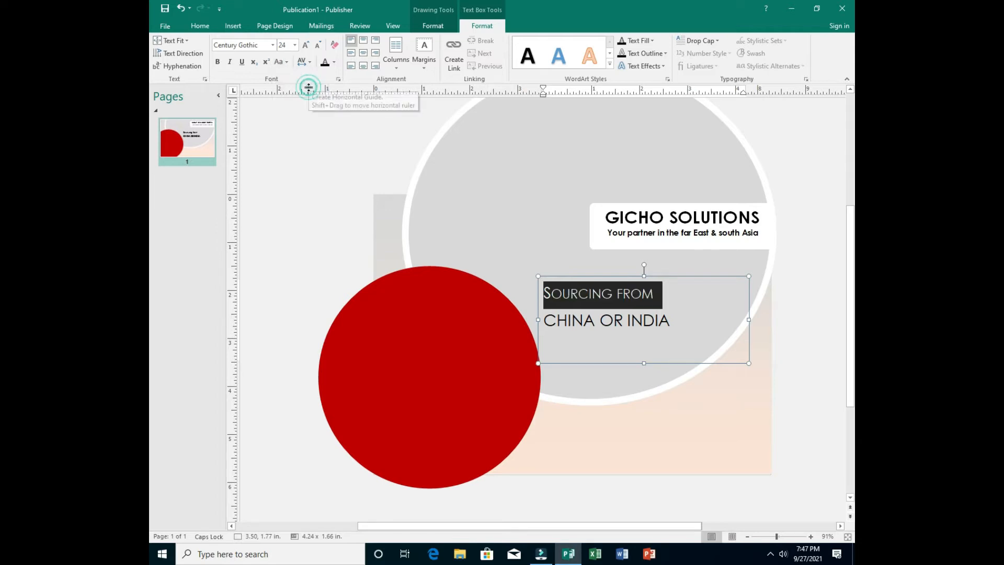
click(282, 62)
click(302, 78)
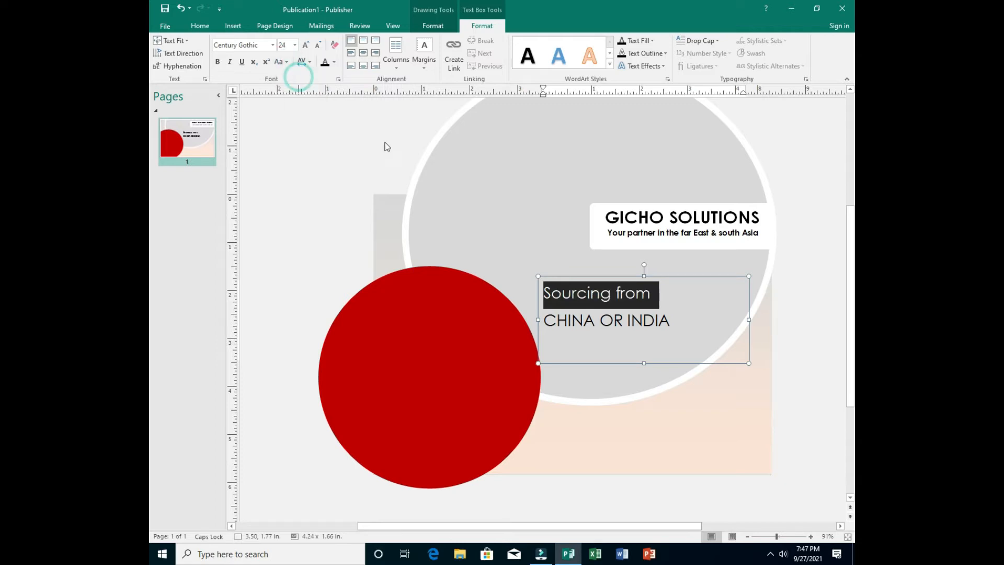
Increase the font size of only the "Sourcing from" line to above 28 pt
click(307, 45)
click(306, 45)
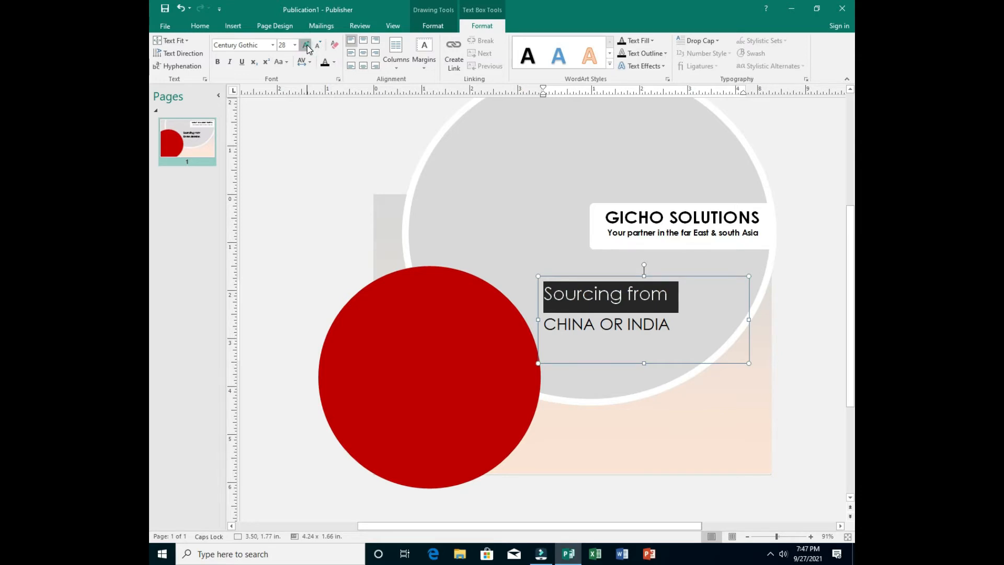
click(306, 45)
click(307, 45)
click(802, 384)
Select the "CHINA OR INDIA" line in the sourcing text box
drag(685, 333, 567, 329)
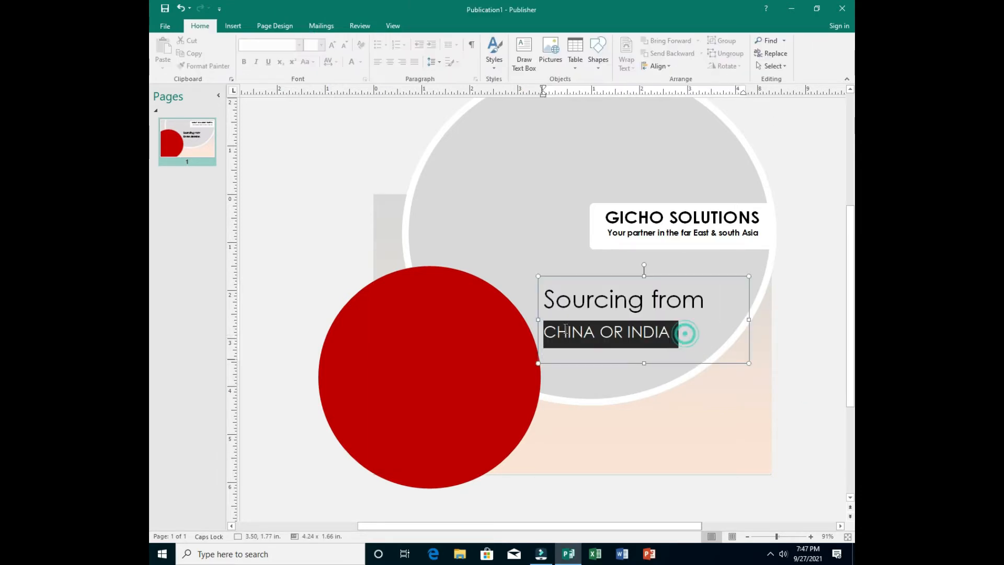